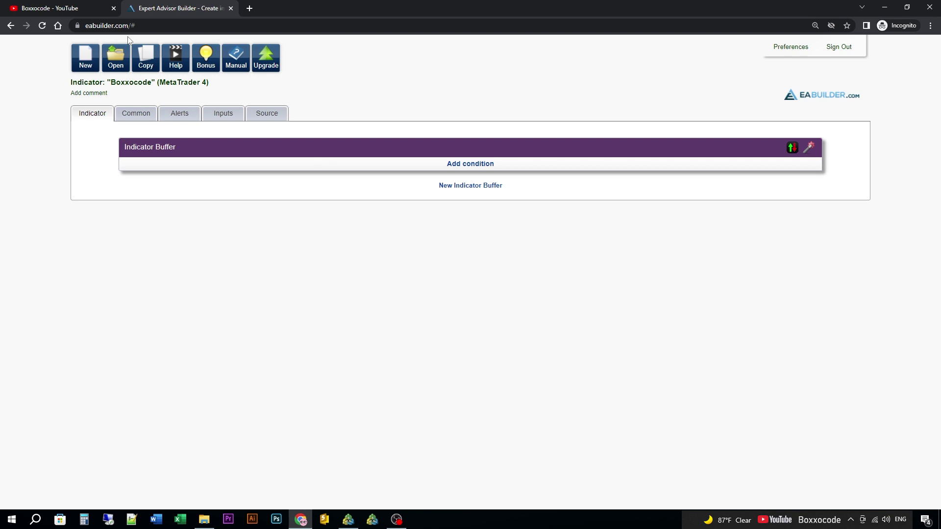
# Create a new MetaTrader 4 indicator named Arrow_ICT_Zone
pyautogui.click(88, 66)
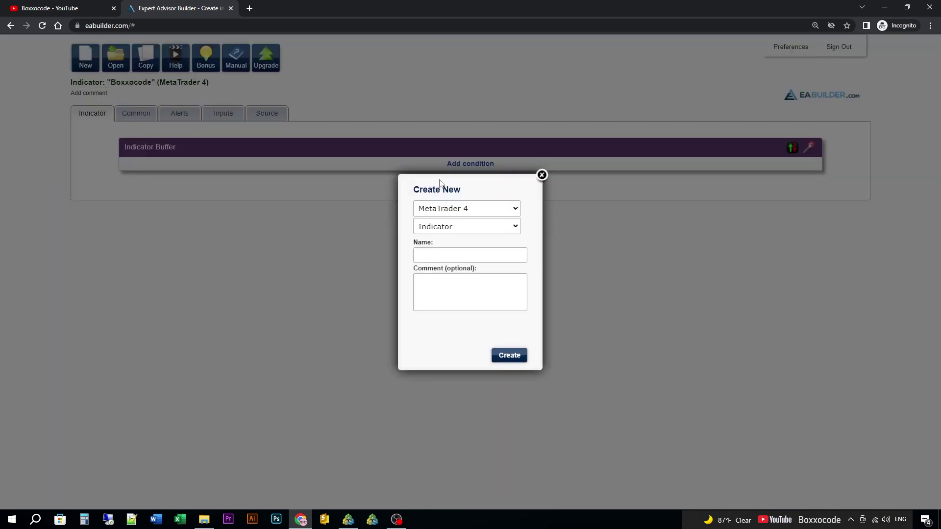
pyautogui.click(424, 257)
pyautogui.click(355, 256)
pyautogui.write('Arrow_ICT_Zone')
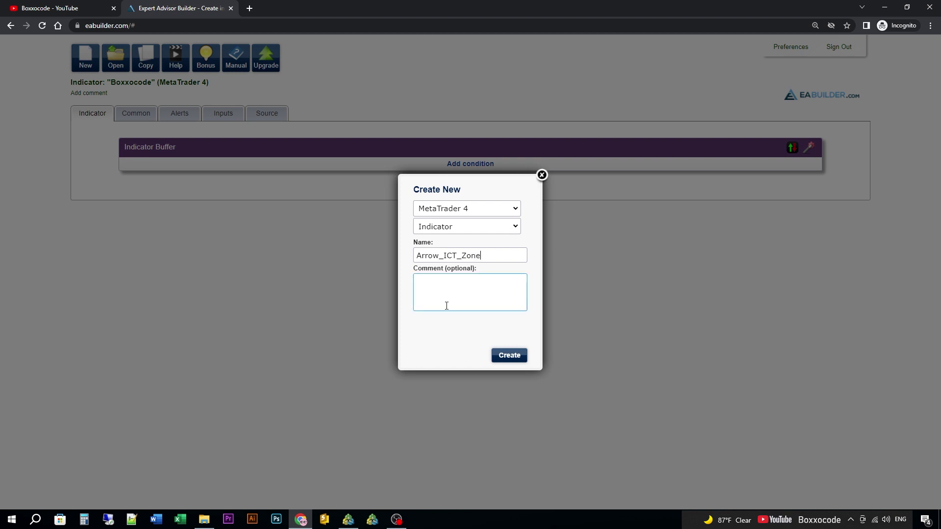
pyautogui.click(509, 357)
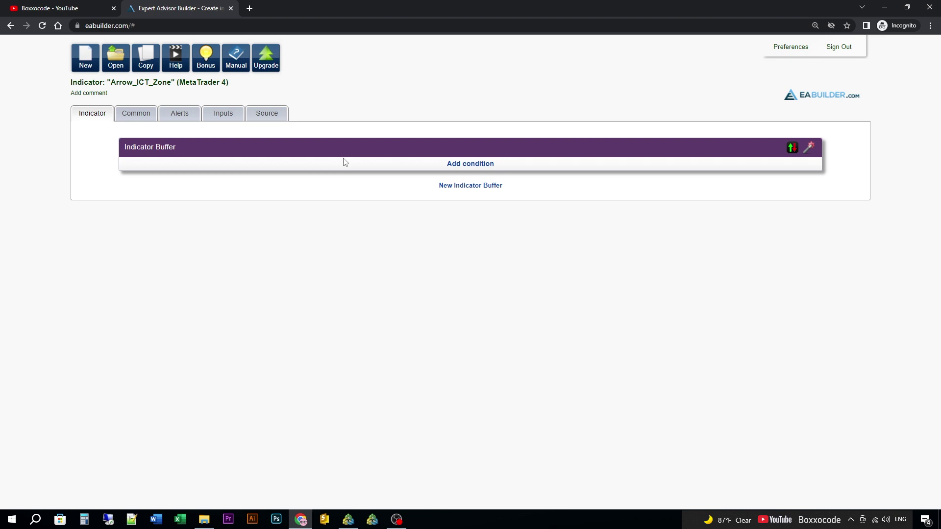
# Add an int input named ICT_Zone_pips with the value 5 to the indicator
pyautogui.click(225, 117)
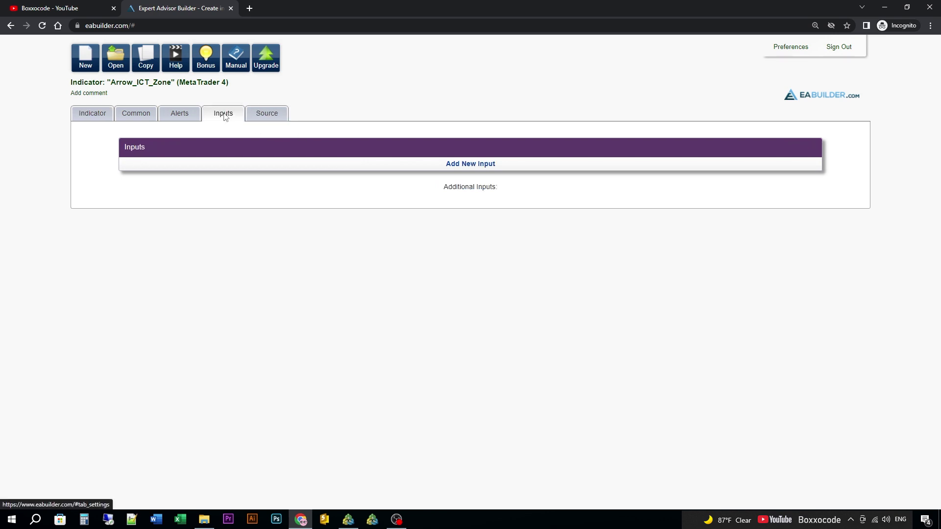
pyautogui.click(459, 166)
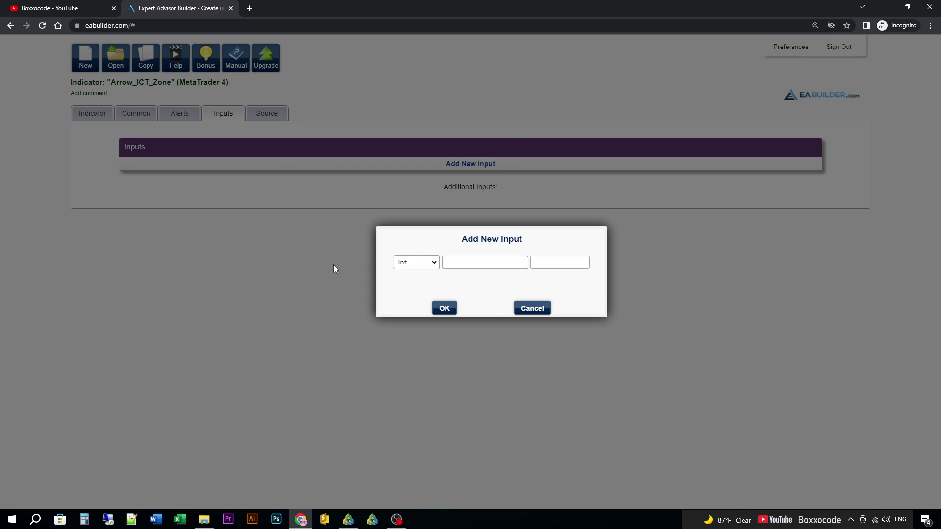
pyautogui.write('ICT_Zone_pips')
pyautogui.click(446, 309)
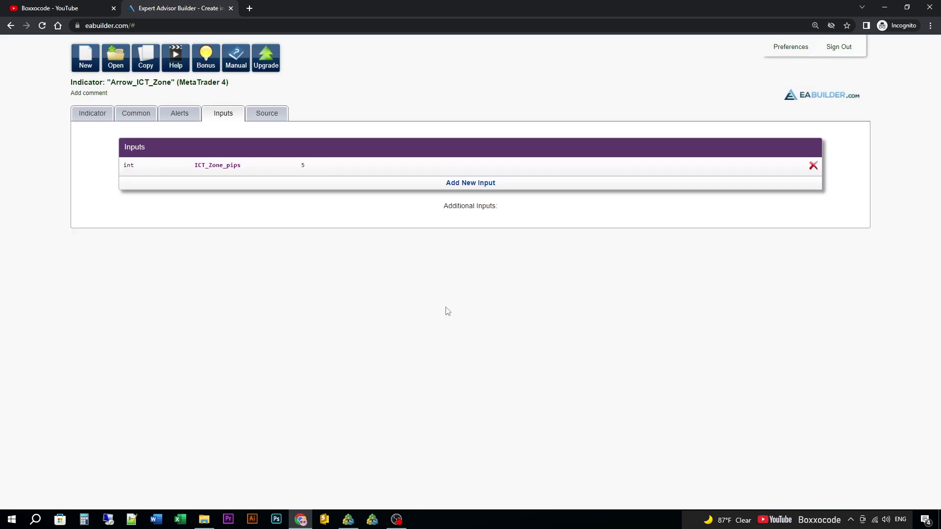
pyautogui.click(180, 116)
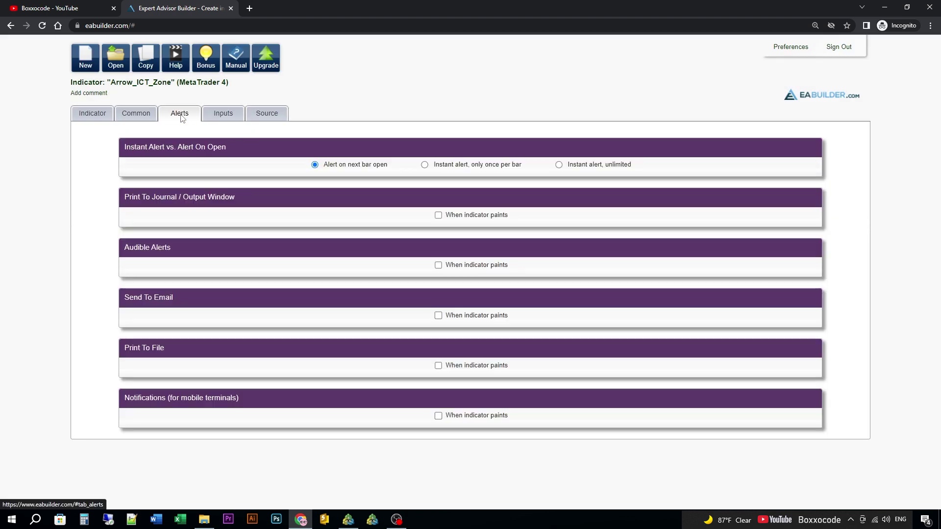
pyautogui.click(138, 118)
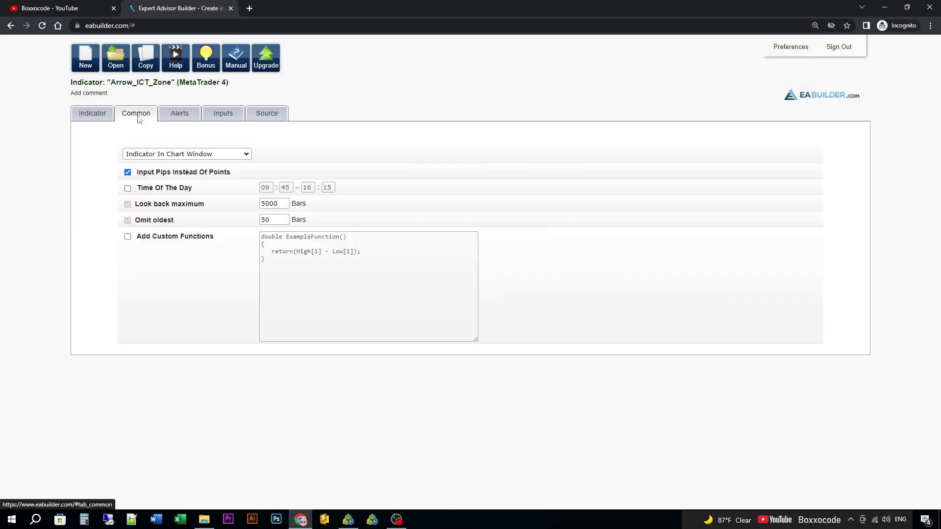
# Add an indicator buffer condition requiring the open of candlestick 1 (Closed) to be above its close
pyautogui.click(94, 115)
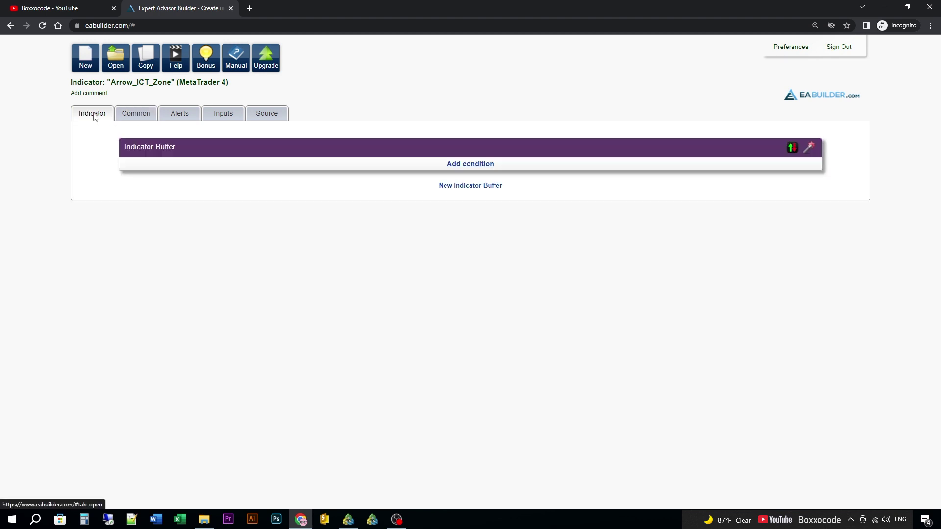
pyautogui.click(455, 167)
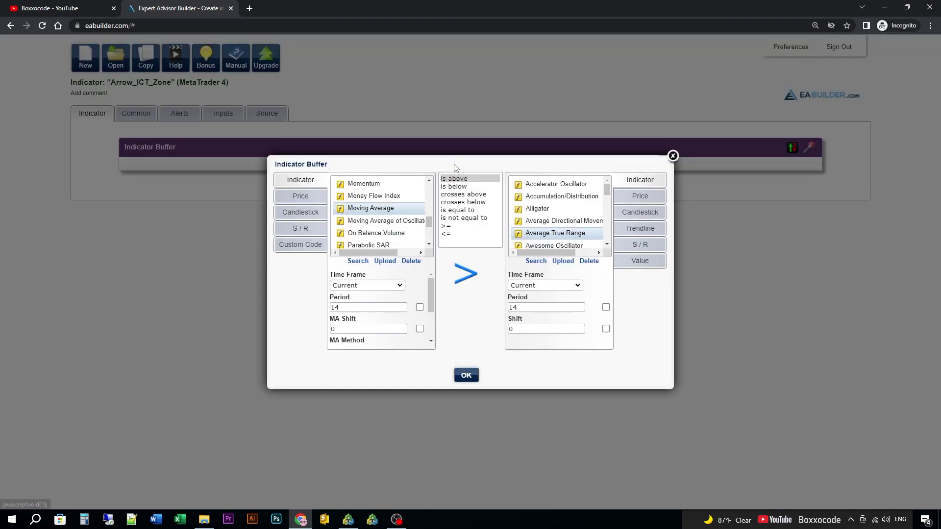
pyautogui.click(301, 214)
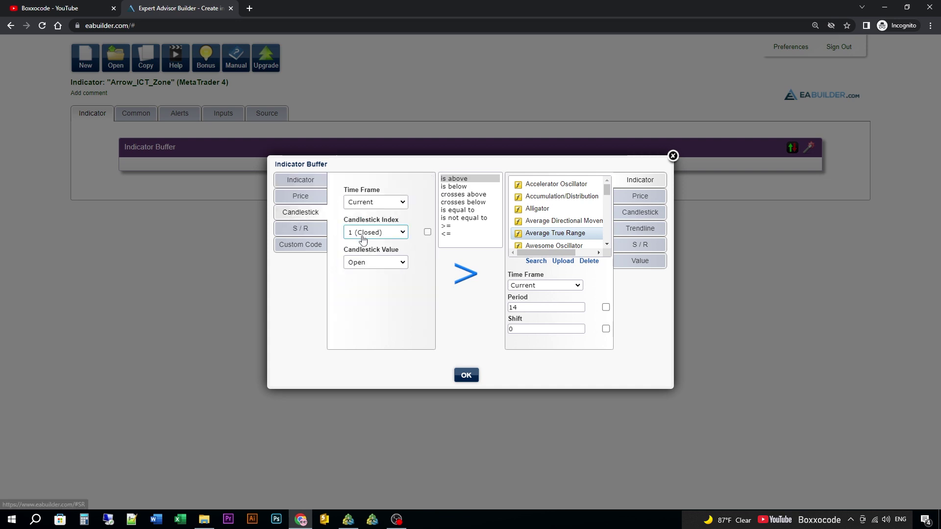
pyautogui.click(638, 214)
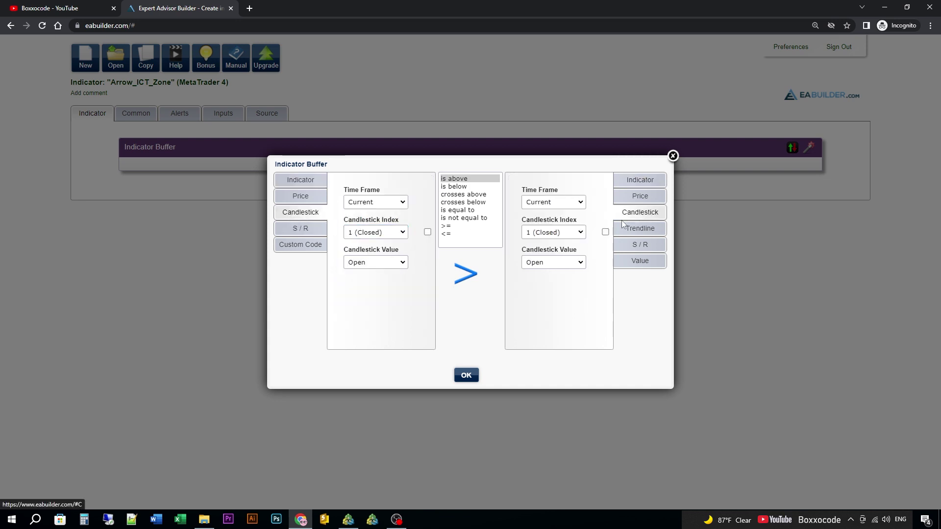
pyautogui.click(577, 264)
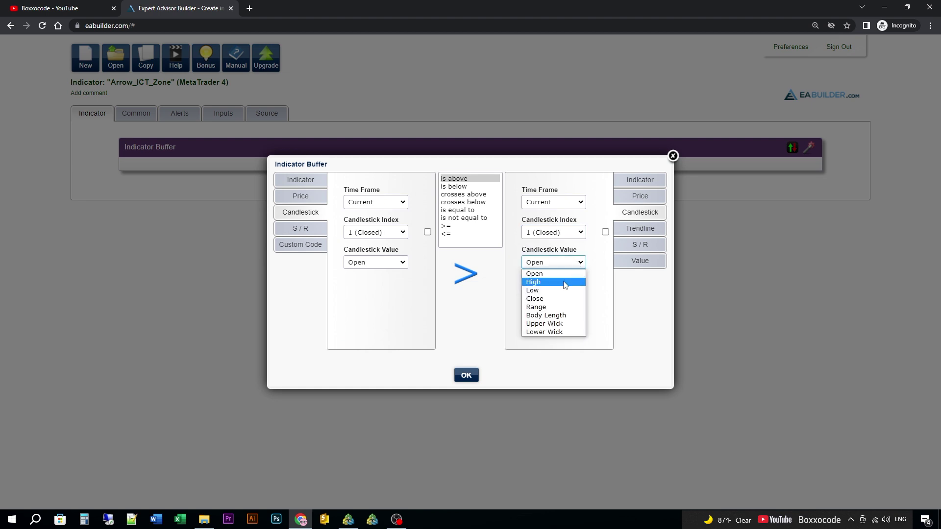
pyautogui.click(554, 299)
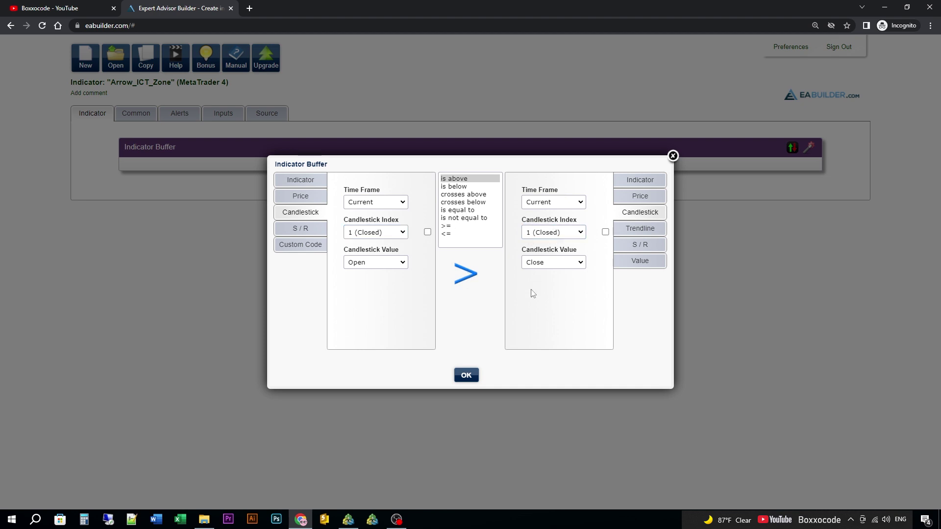
pyautogui.click(461, 376)
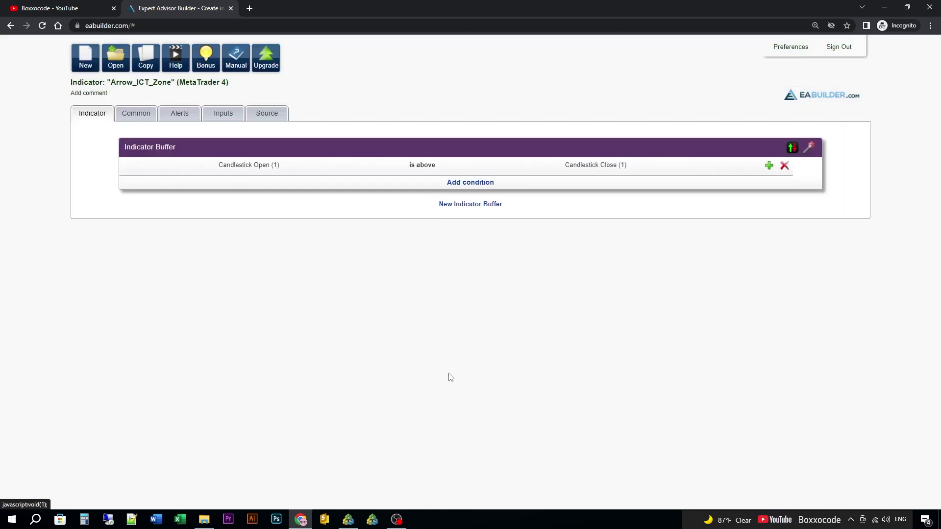
# Add a second buffer condition: Candlestick Open at index 2 is above Candlestick Close at index 2
pyautogui.click(472, 183)
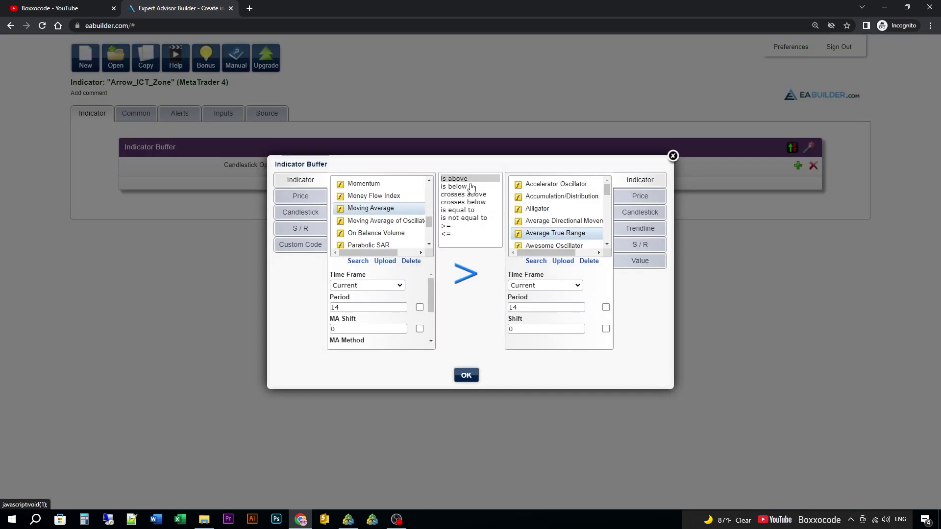
pyautogui.click(306, 215)
pyautogui.click(643, 214)
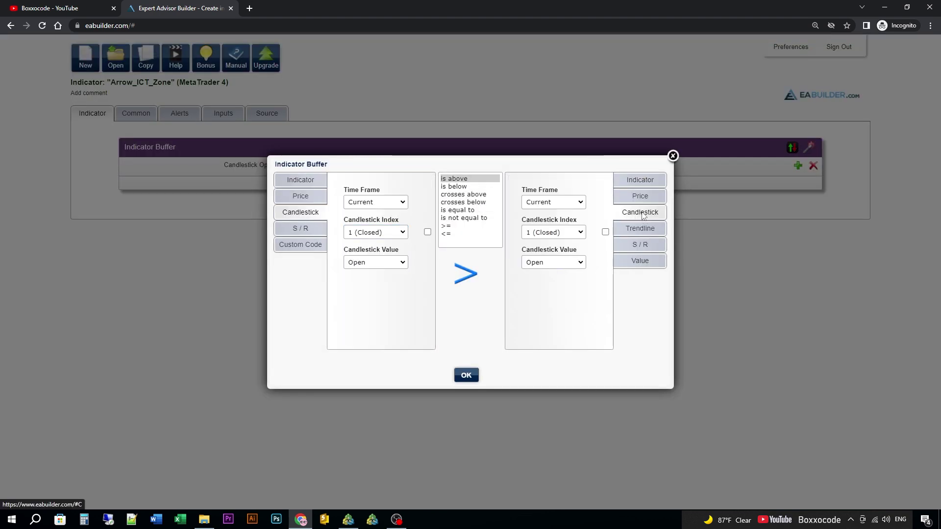
pyautogui.click(554, 262)
pyautogui.click(547, 298)
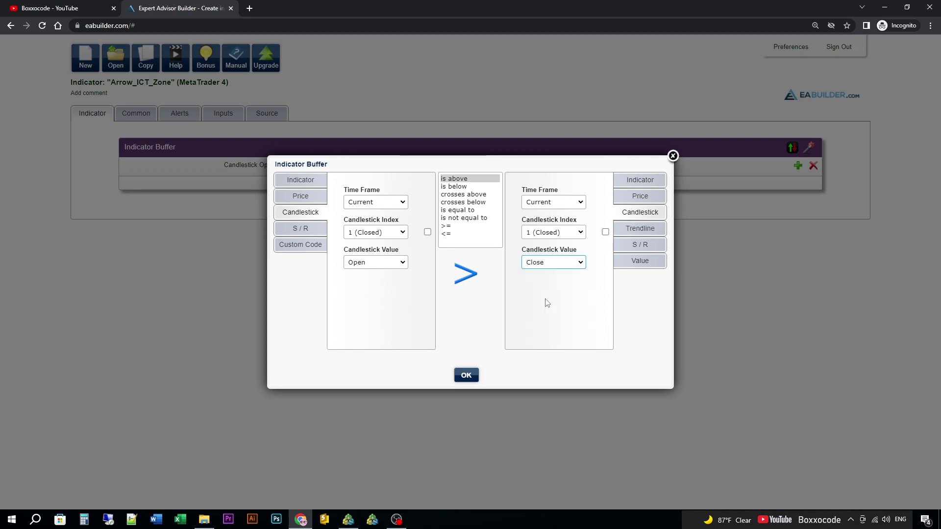
pyautogui.click(382, 234)
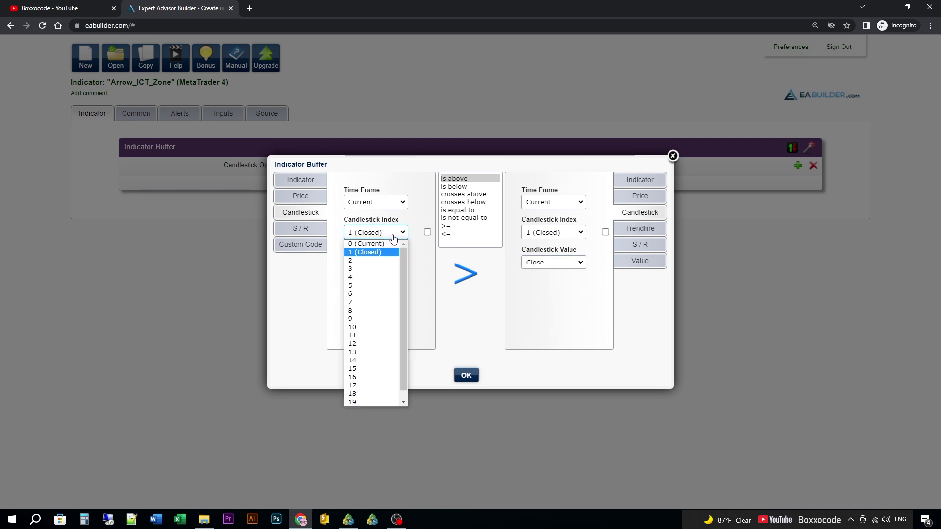
pyautogui.click(374, 265)
pyautogui.click(562, 234)
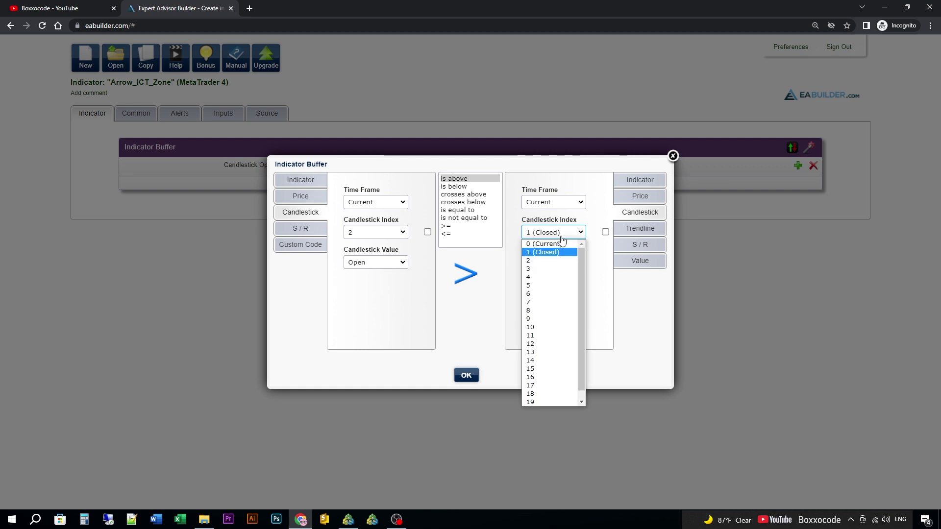
pyautogui.click(544, 261)
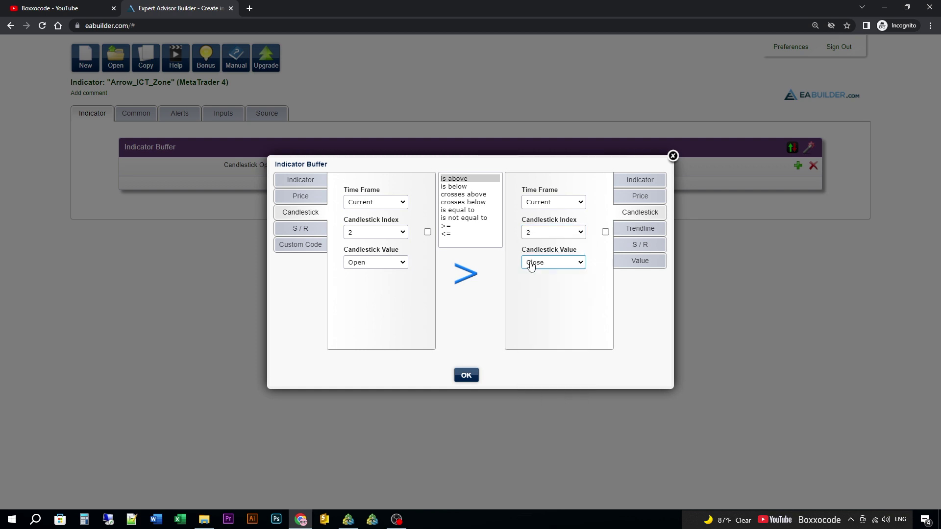
pyautogui.click(465, 376)
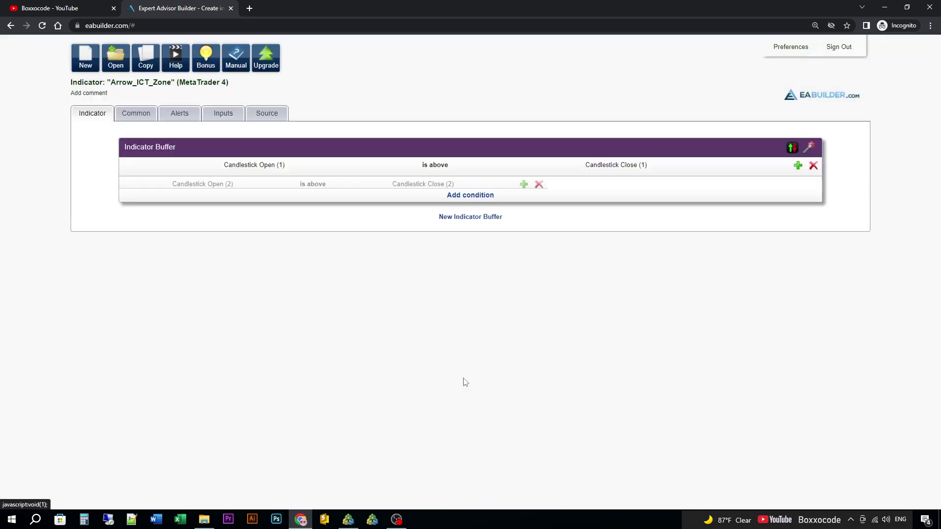
# Add a third buffer condition: Candlestick Open at index 3 is above Candlestick Close at index 3
pyautogui.click(470, 203)
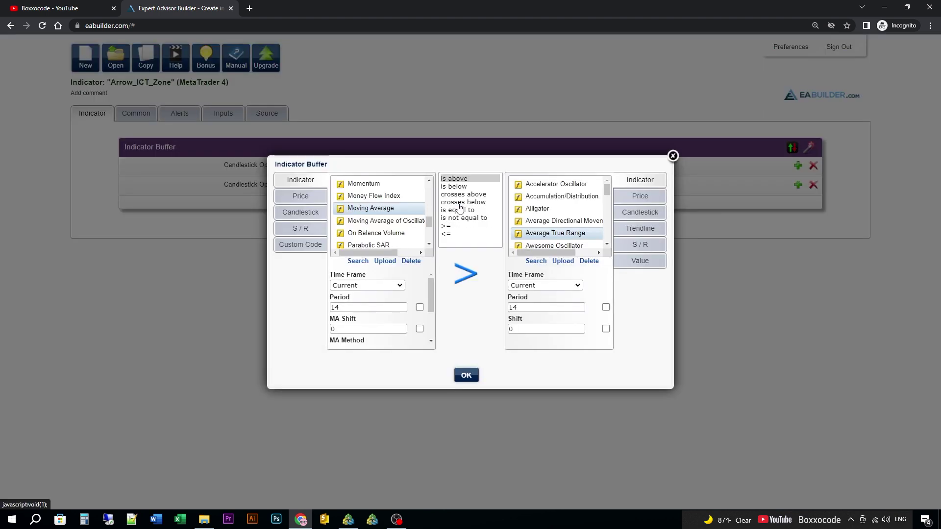
pyautogui.click(300, 212)
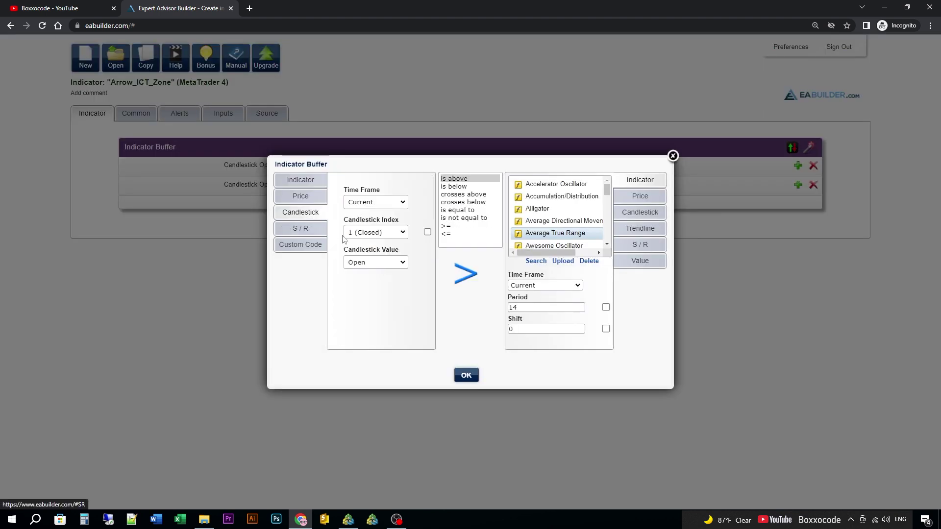
pyautogui.click(399, 234)
pyautogui.click(373, 269)
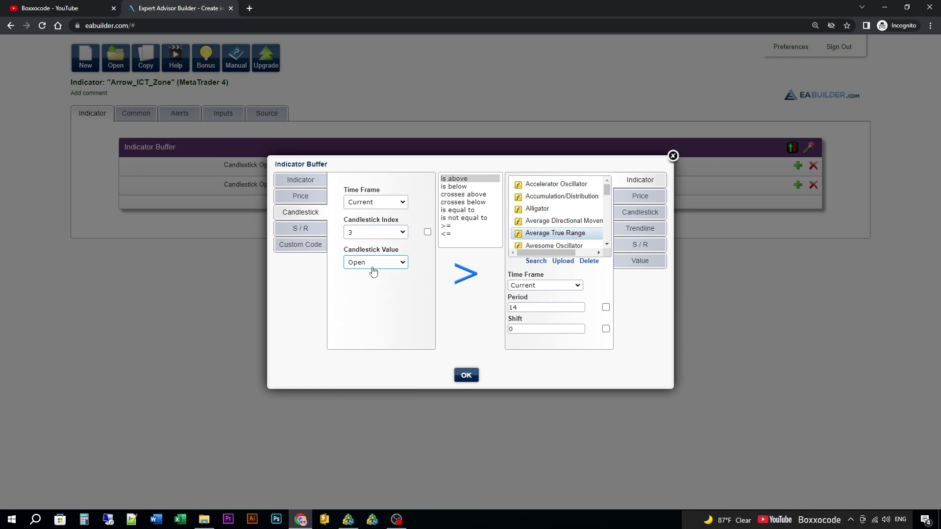
pyautogui.click(637, 213)
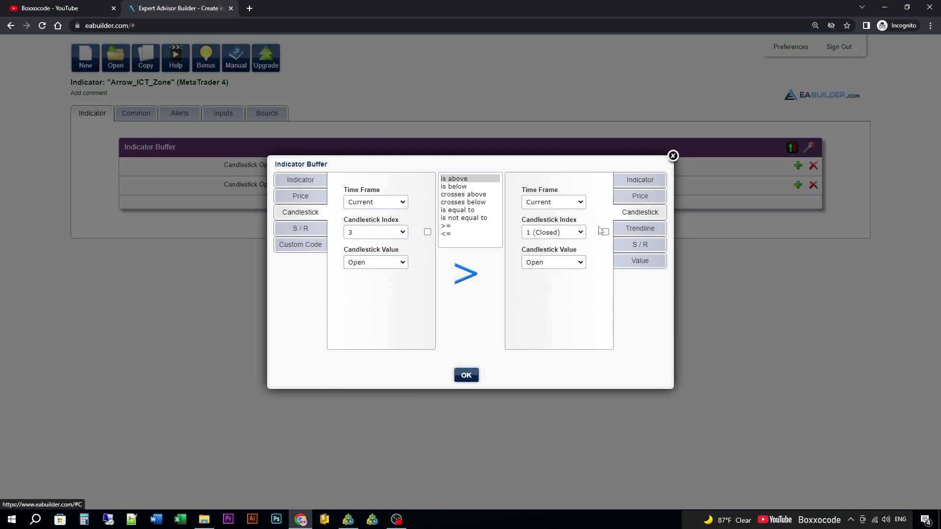
pyautogui.click(578, 262)
pyautogui.click(567, 298)
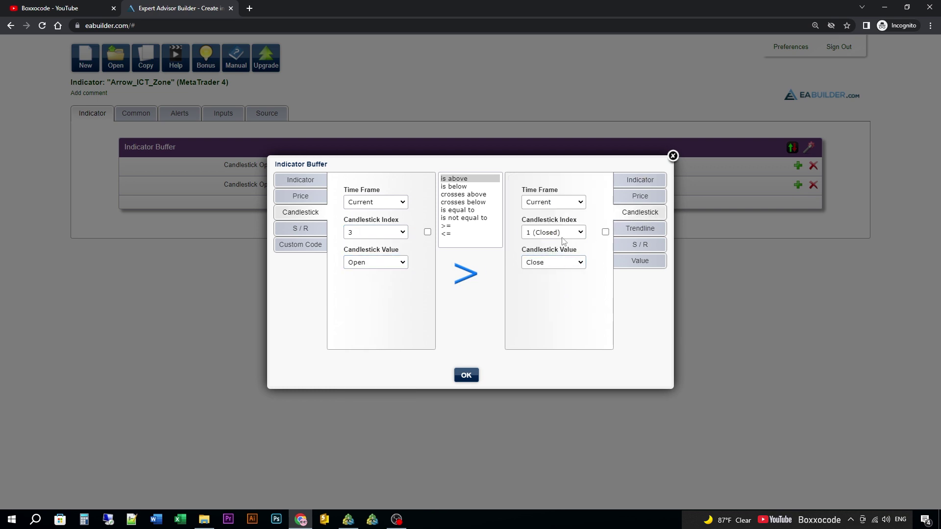
pyautogui.click(564, 233)
pyautogui.click(555, 269)
pyautogui.click(463, 375)
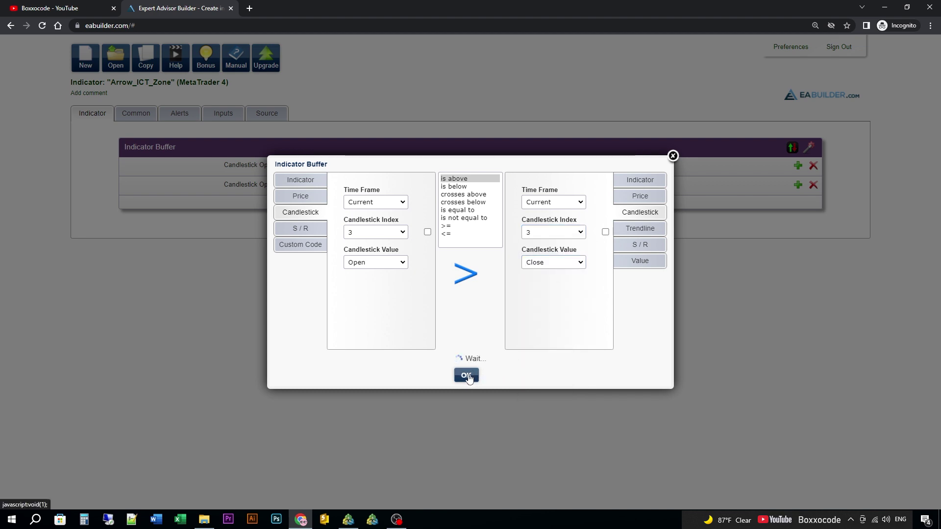
# Add a fourth buffer condition: Candlestick Open at index 4 is above Candlestick Close at index 4
pyautogui.click(467, 223)
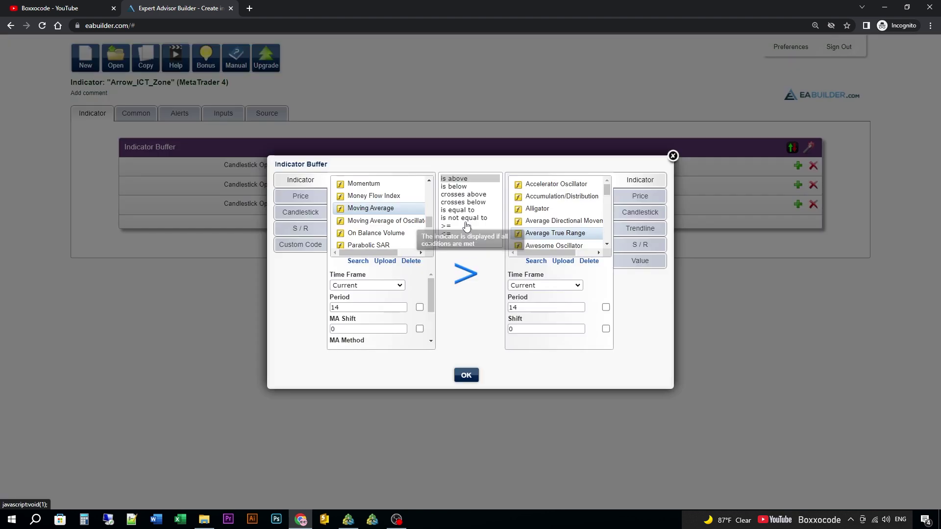
pyautogui.click(308, 217)
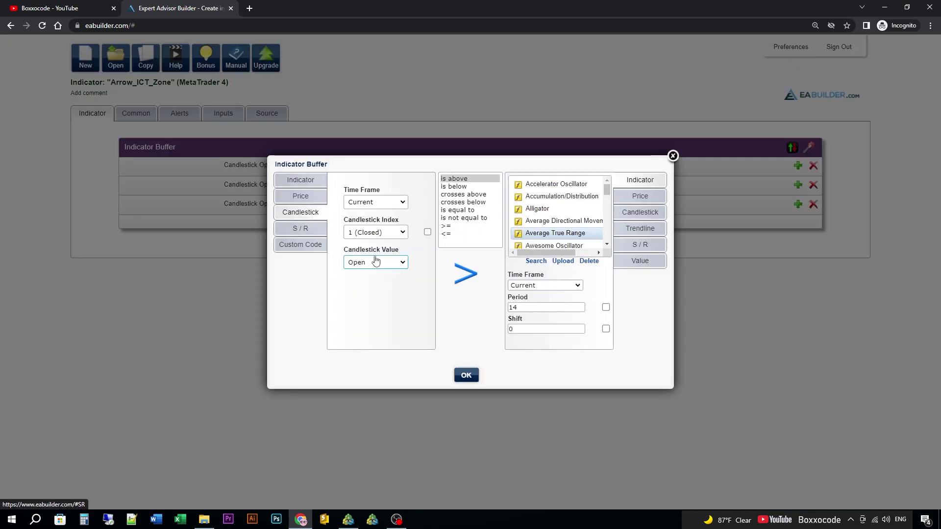
pyautogui.click(380, 233)
pyautogui.click(377, 277)
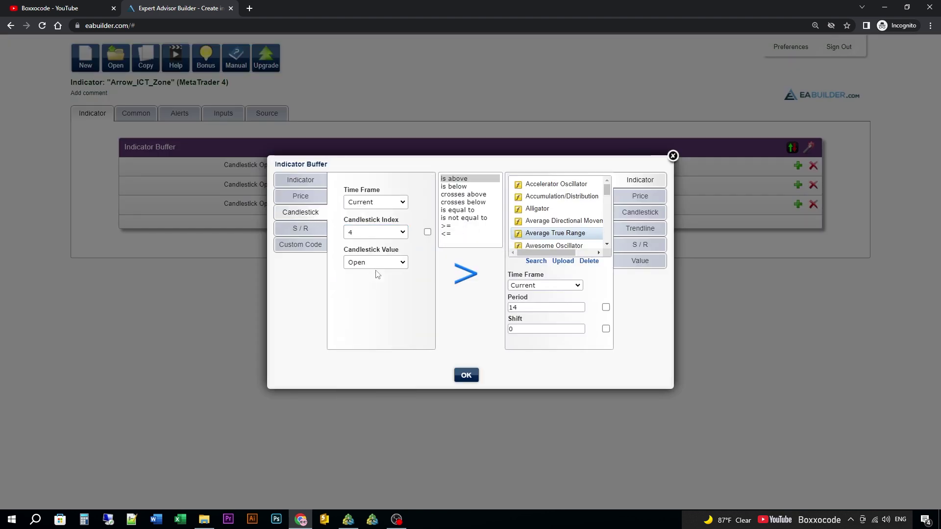
pyautogui.click(633, 216)
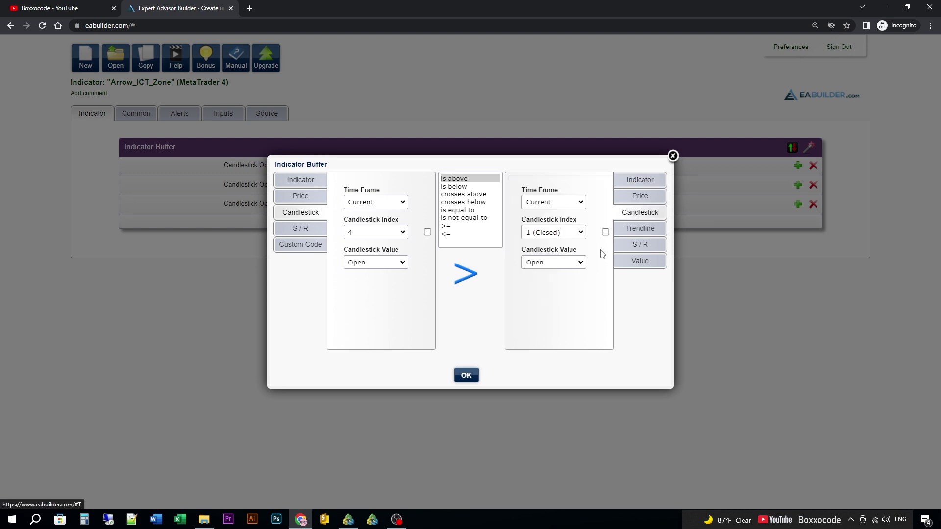
pyautogui.click(579, 264)
pyautogui.click(557, 300)
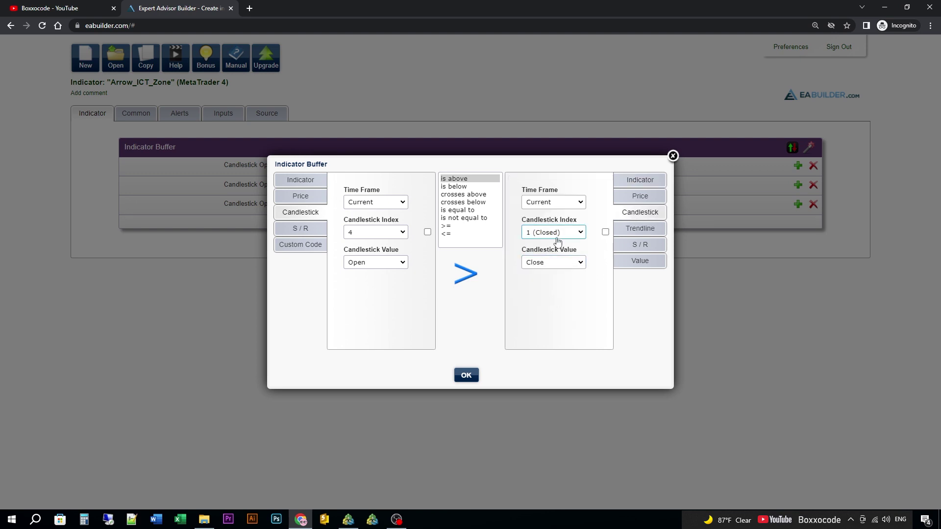
pyautogui.click(558, 234)
pyautogui.click(548, 278)
pyautogui.click(465, 377)
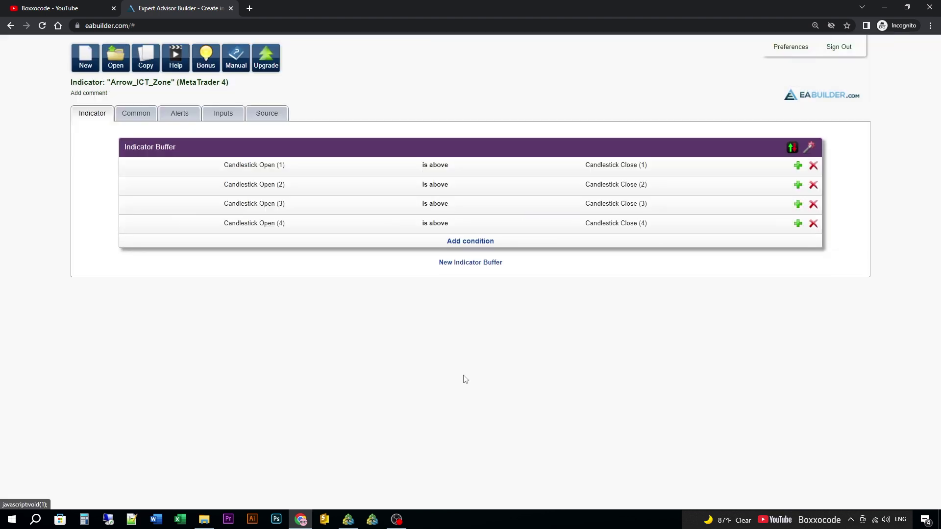
# Add a fifth buffer condition: Candlestick Open at index 5 is above Candlestick Close at index 5
pyautogui.click(456, 244)
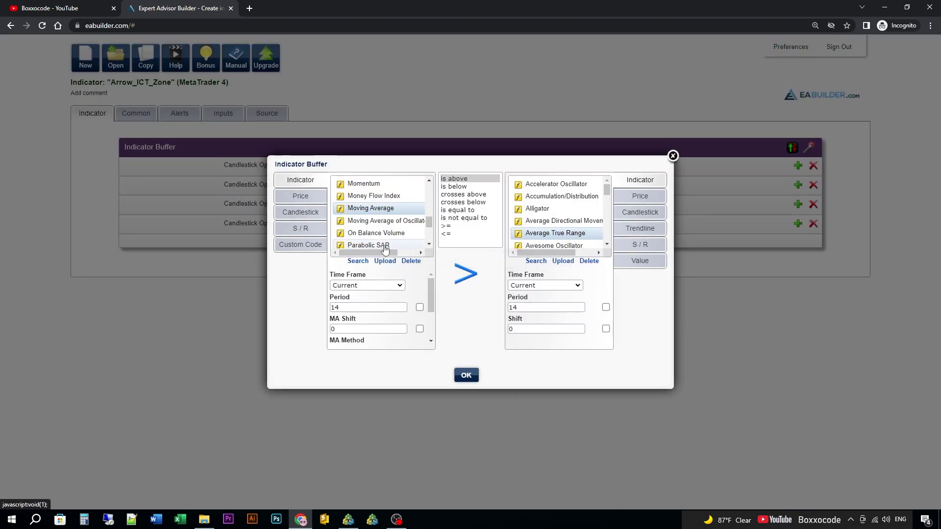
pyautogui.click(301, 213)
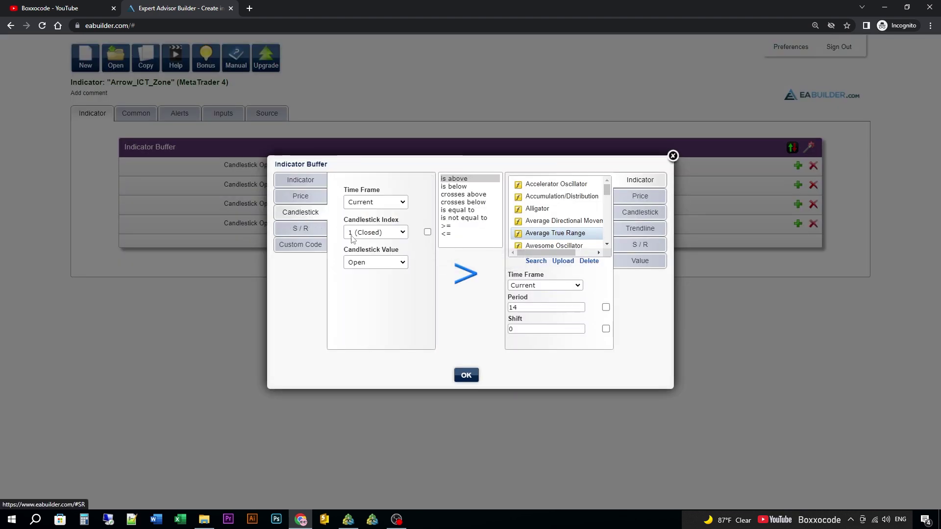
pyautogui.click(399, 232)
pyautogui.click(375, 286)
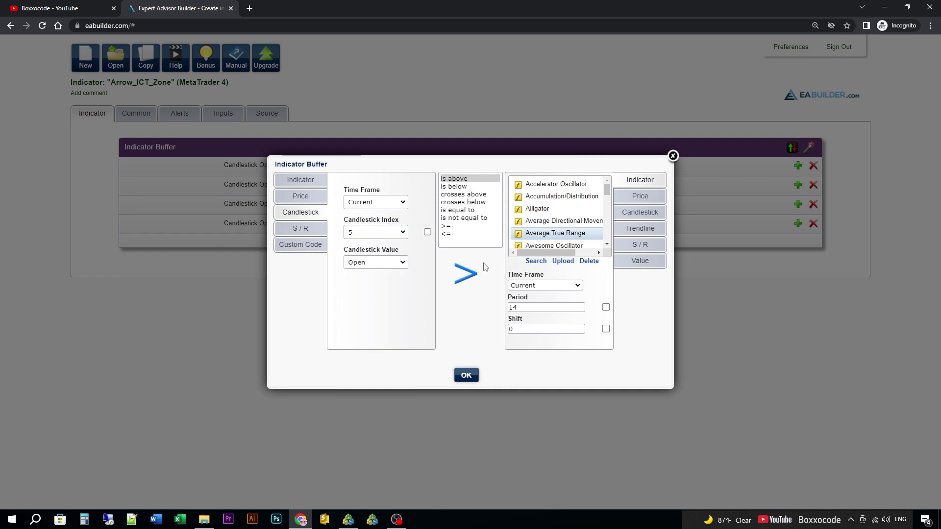
pyautogui.click(637, 213)
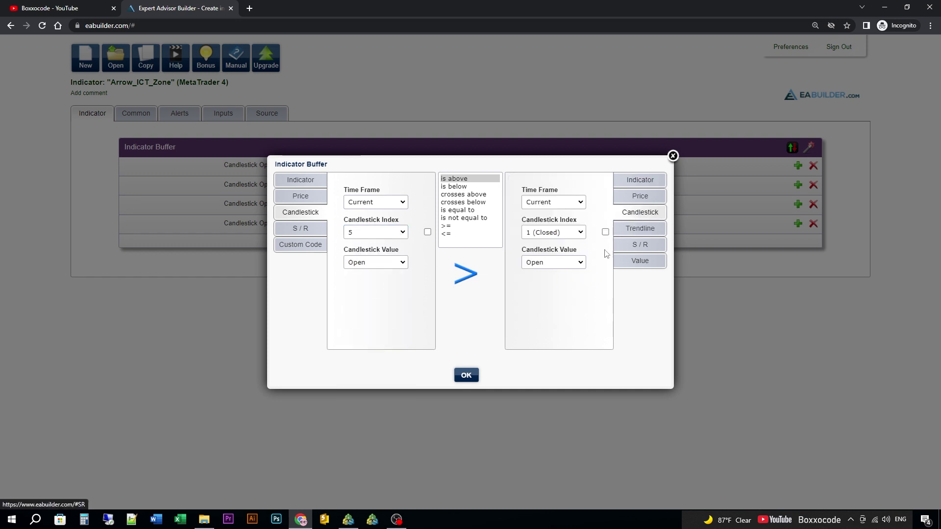
pyautogui.click(578, 262)
pyautogui.click(559, 298)
pyautogui.click(576, 233)
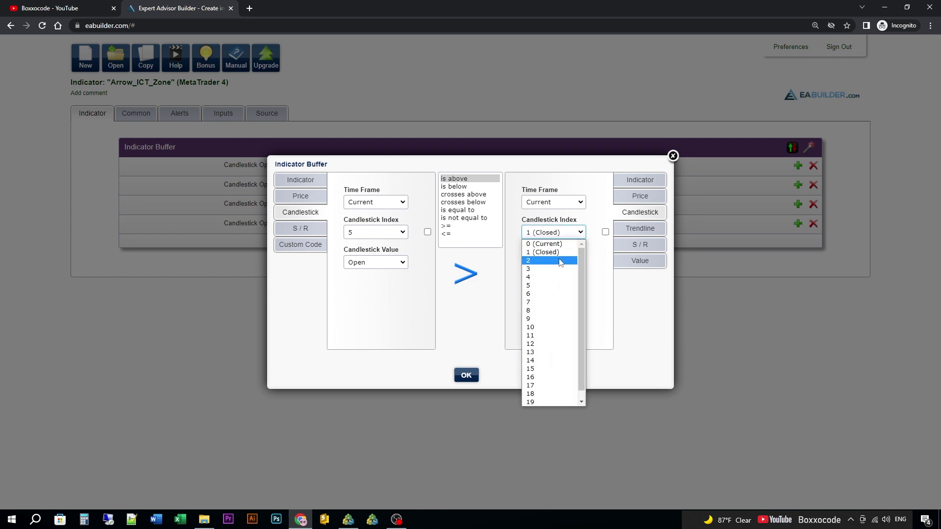
pyautogui.click(549, 286)
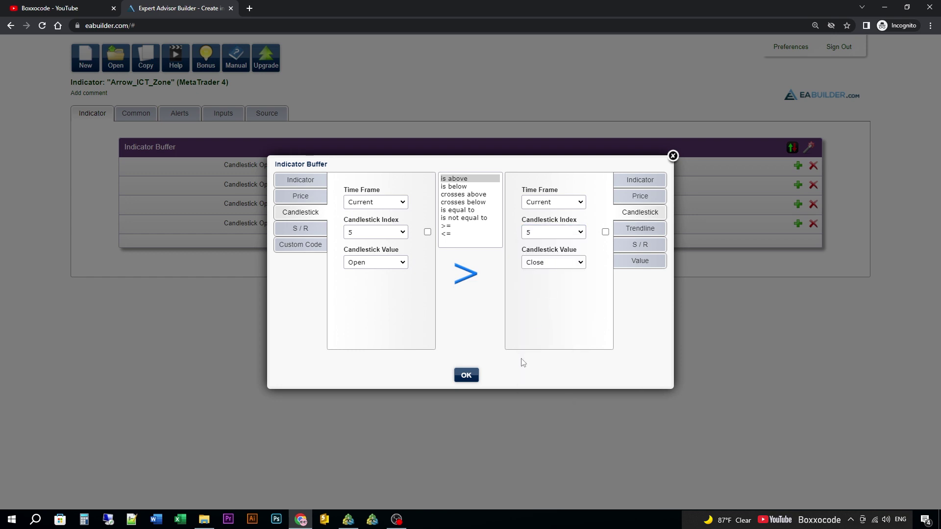
pyautogui.click(466, 376)
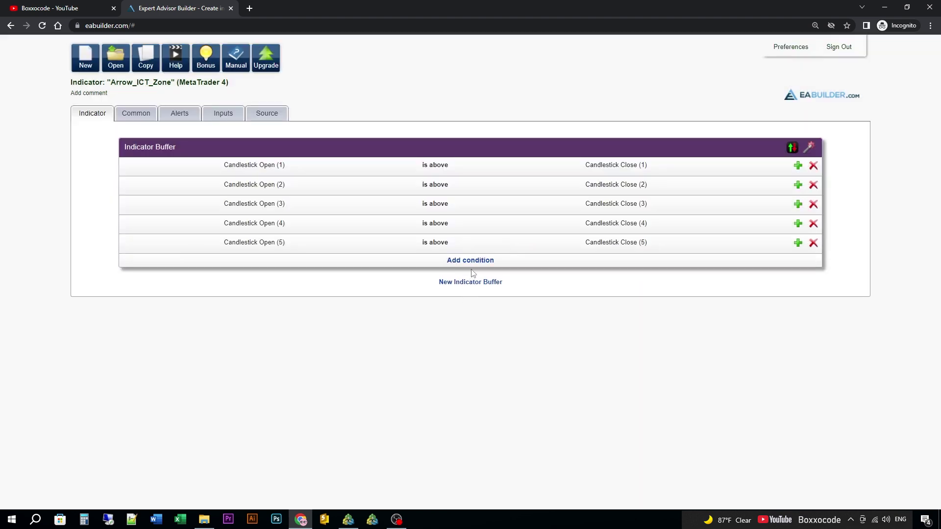
# Add a buffer condition requiring the Body Length of candlestick 1 (Closed) to be >= 5 in pips, linked to the ICT_Zone_pips input
pyautogui.click(470, 261)
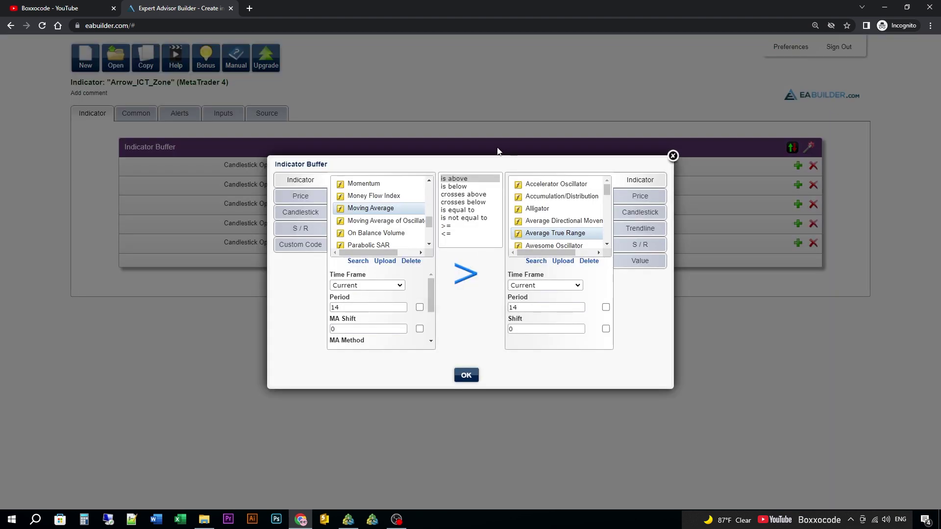
pyautogui.click(301, 212)
pyautogui.click(392, 266)
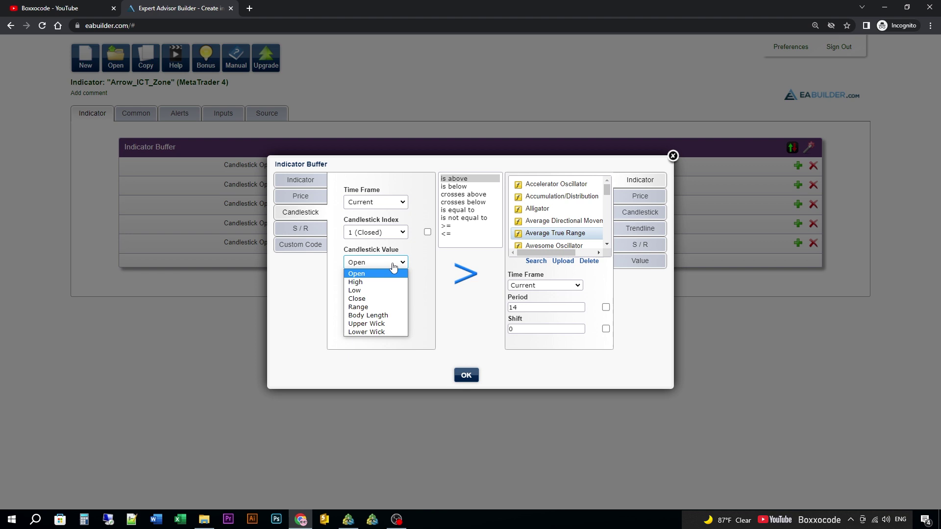
pyautogui.click(367, 316)
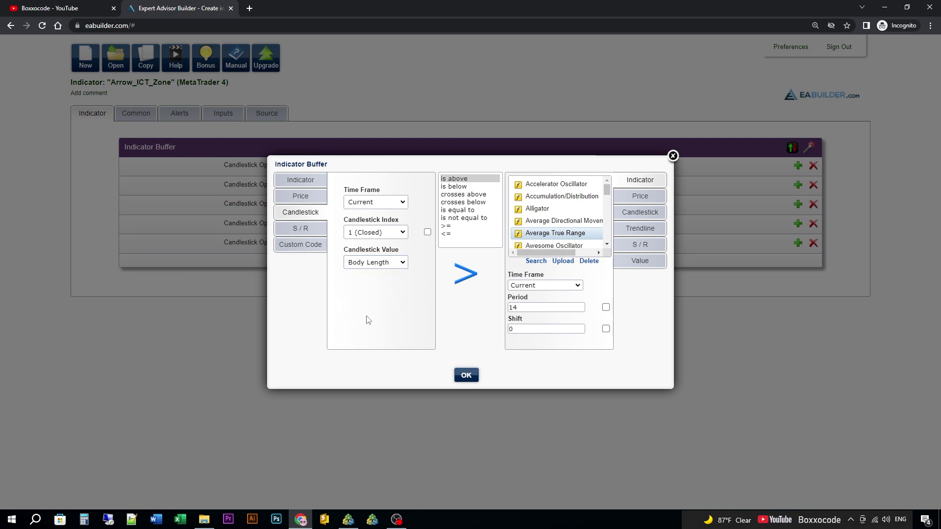
pyautogui.click(447, 227)
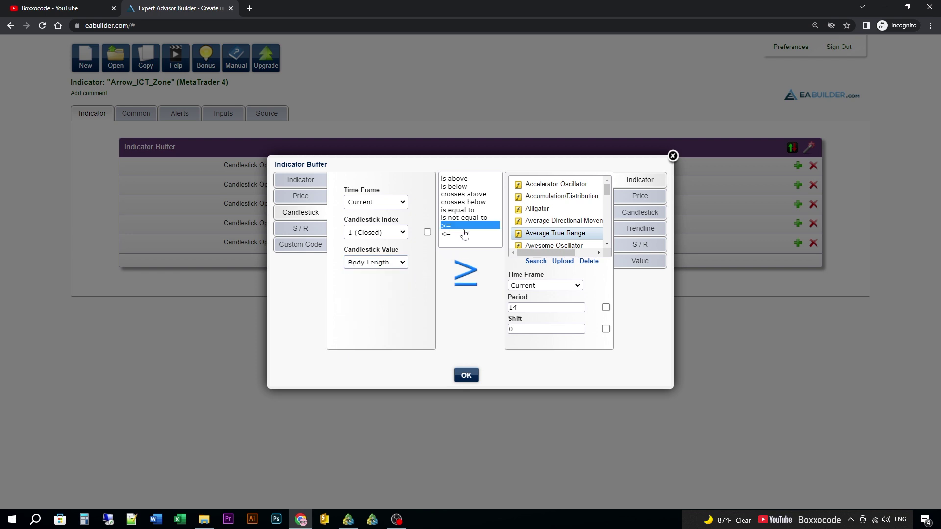
pyautogui.click(634, 264)
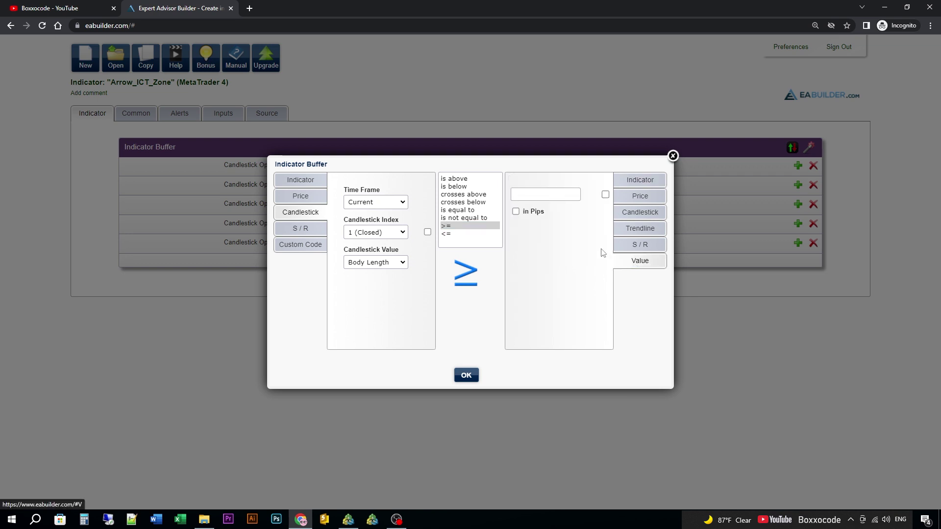
pyautogui.click(529, 198)
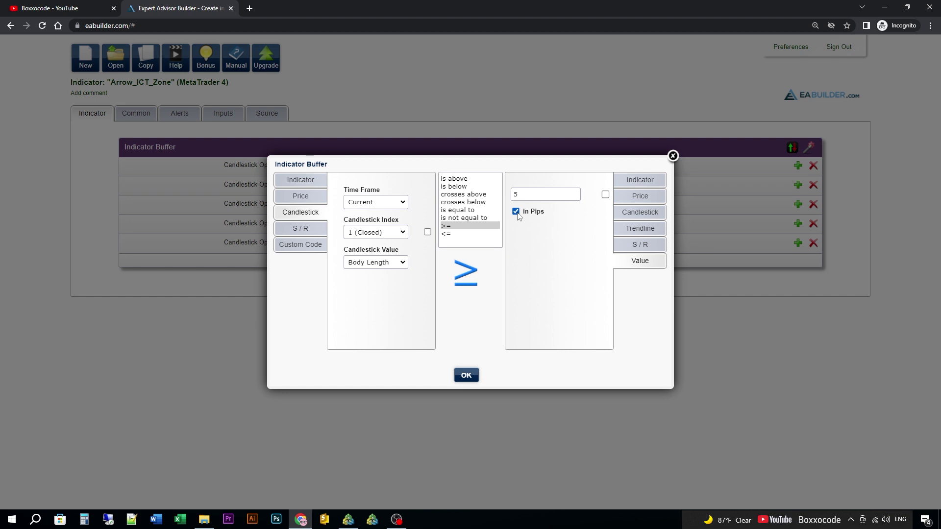
pyautogui.click(606, 195)
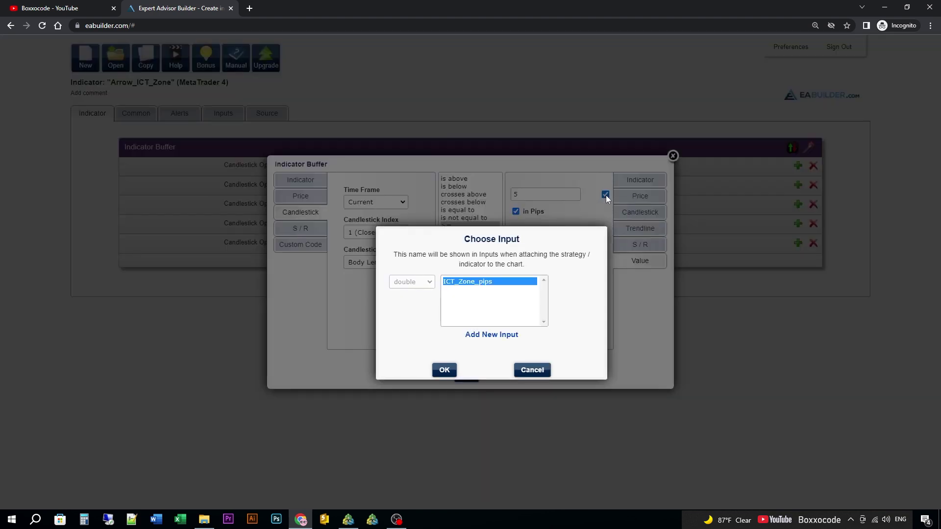
pyautogui.click(444, 370)
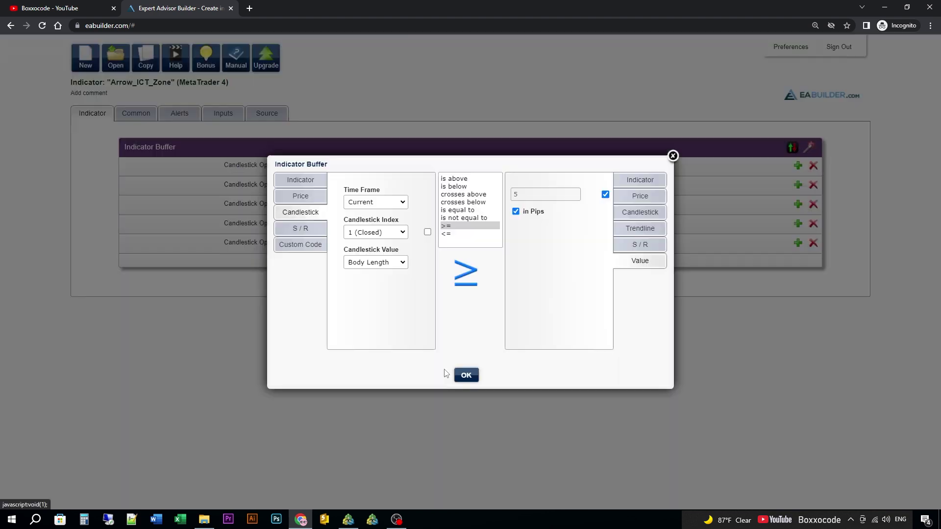
pyautogui.click(472, 381)
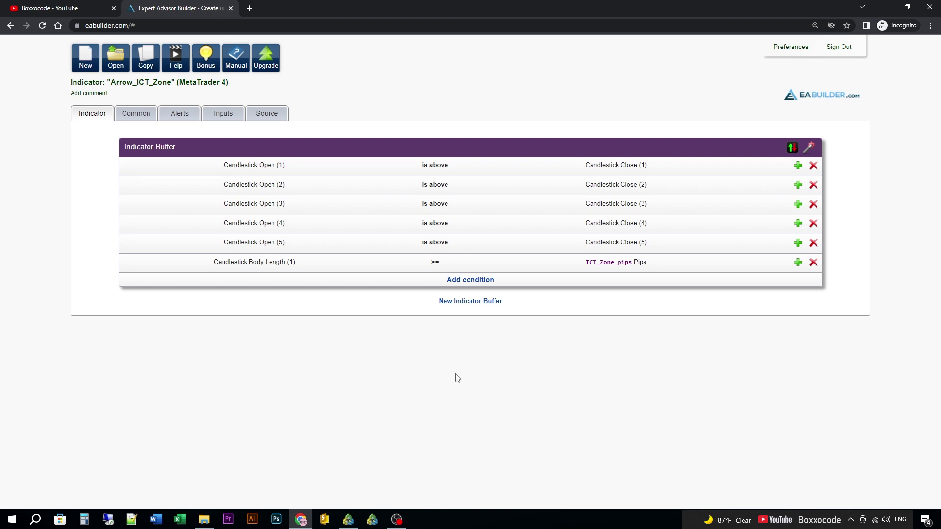
pyautogui.click(798, 263)
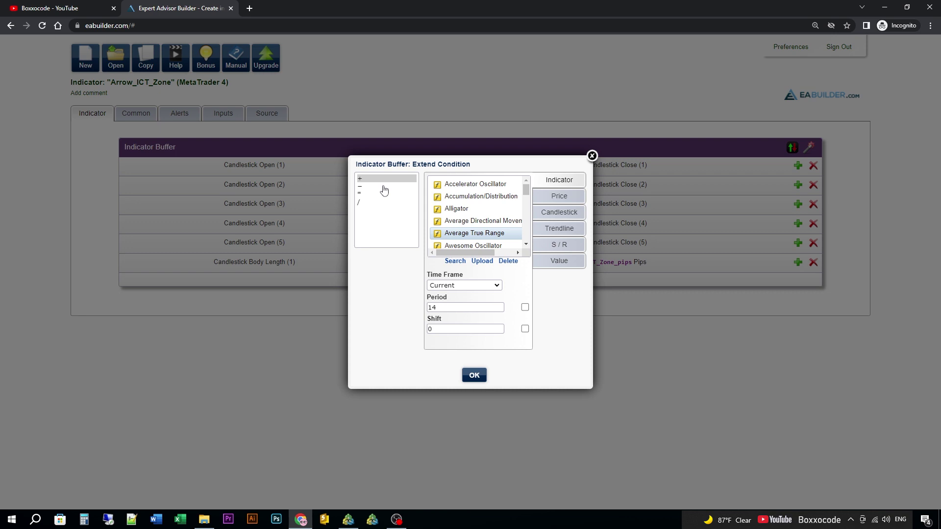
pyautogui.click(360, 189)
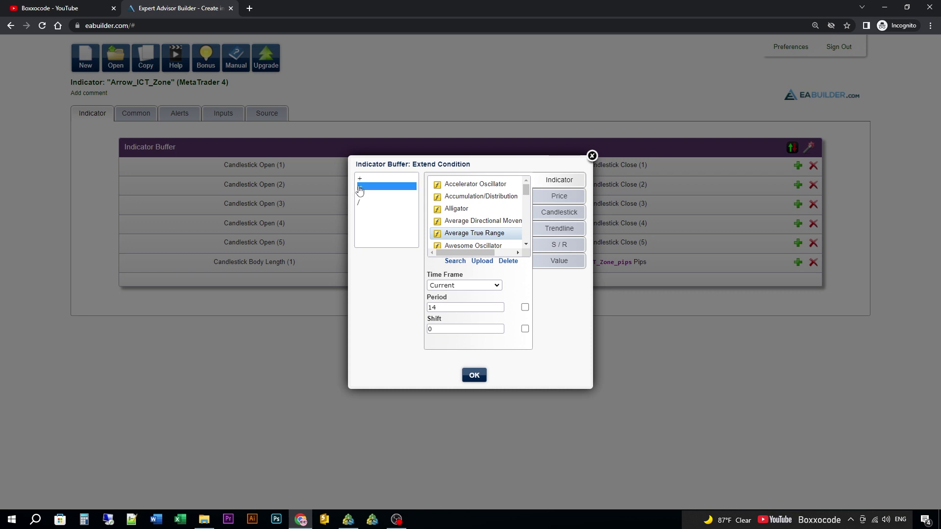
pyautogui.click(559, 262)
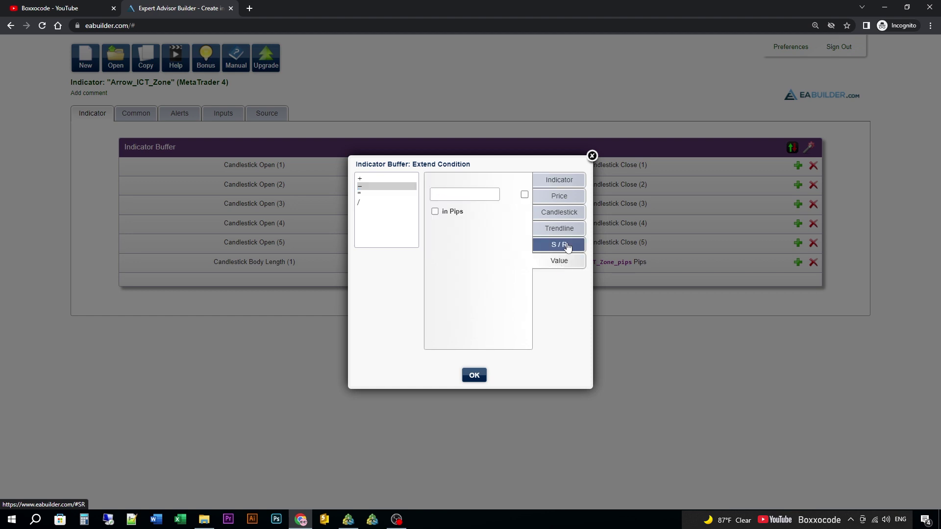
pyautogui.click(592, 156)
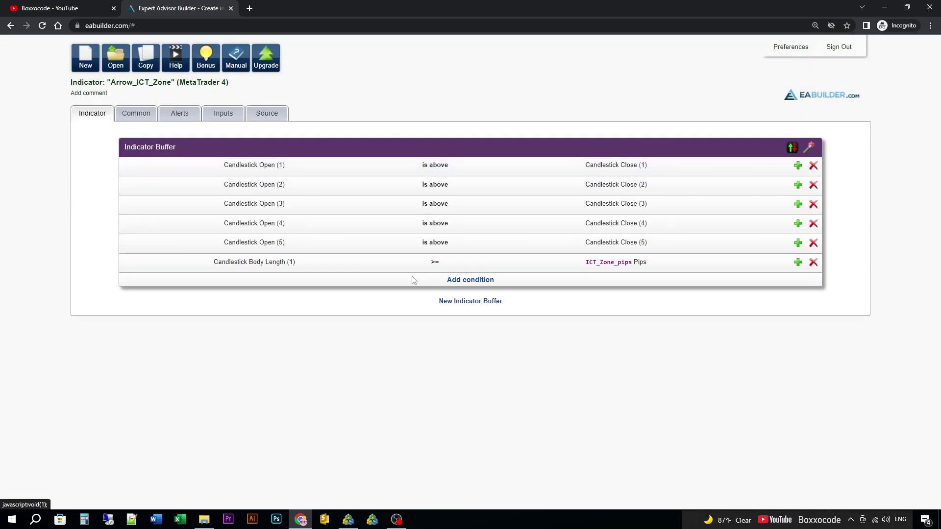
# Add a buffer condition requiring the Body Length of candlestick 5 to be >= 5 in pips, linked to the ICT_Zone_pips input
pyautogui.click(464, 280)
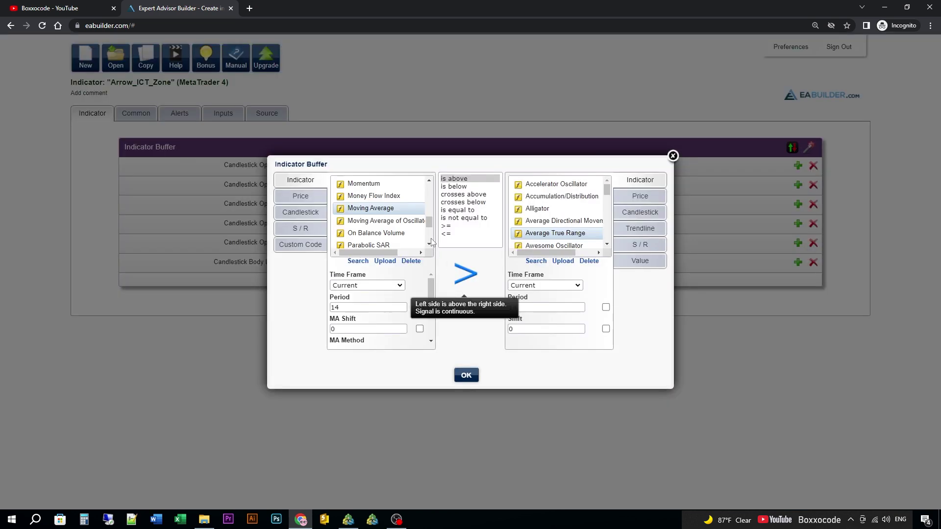
pyautogui.click(312, 219)
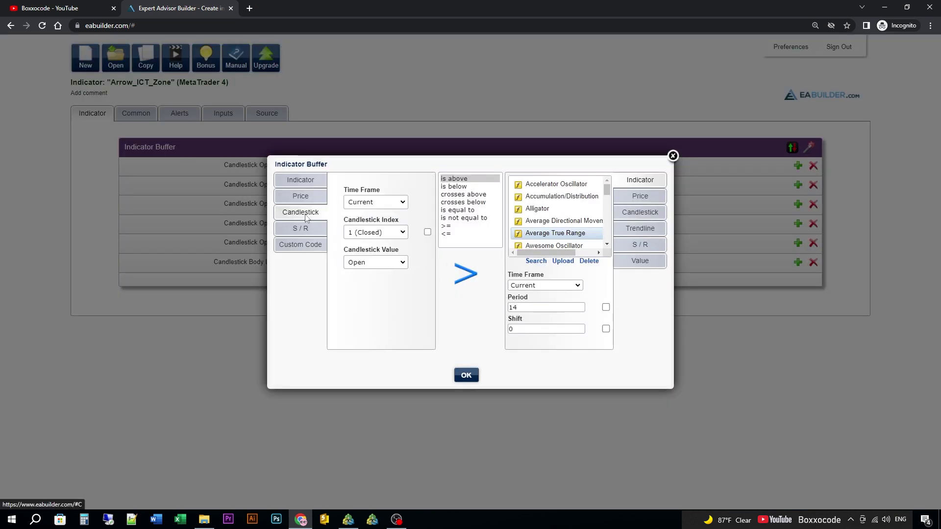
pyautogui.click(399, 237)
pyautogui.click(352, 286)
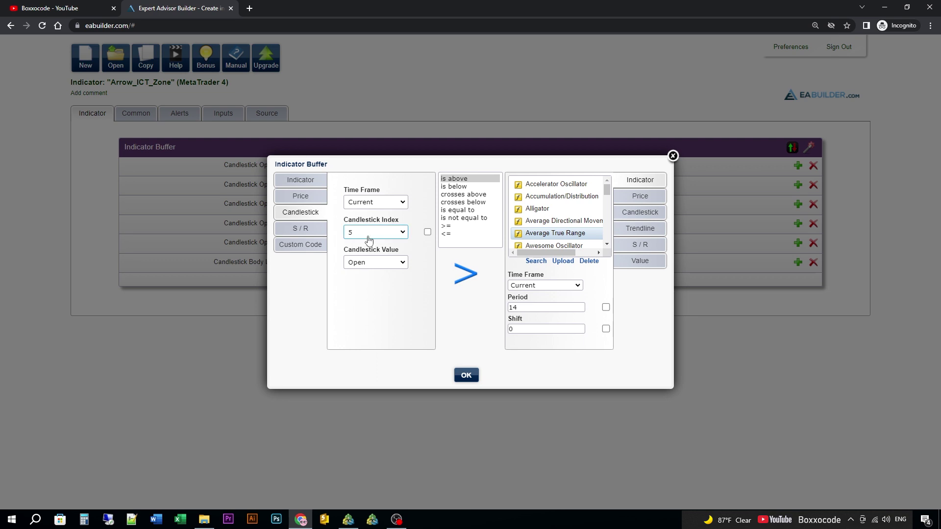
pyautogui.click(373, 262)
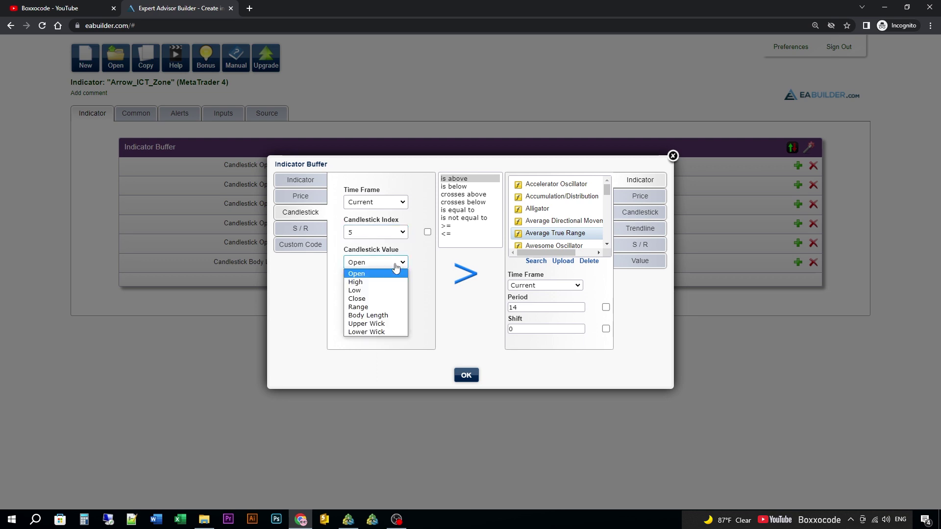
pyautogui.click(369, 315)
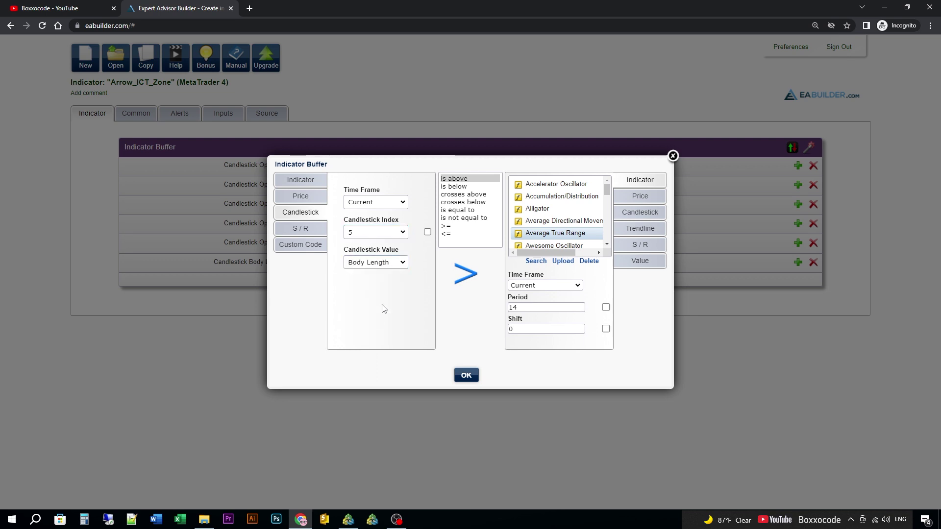
pyautogui.click(447, 227)
pyautogui.click(638, 261)
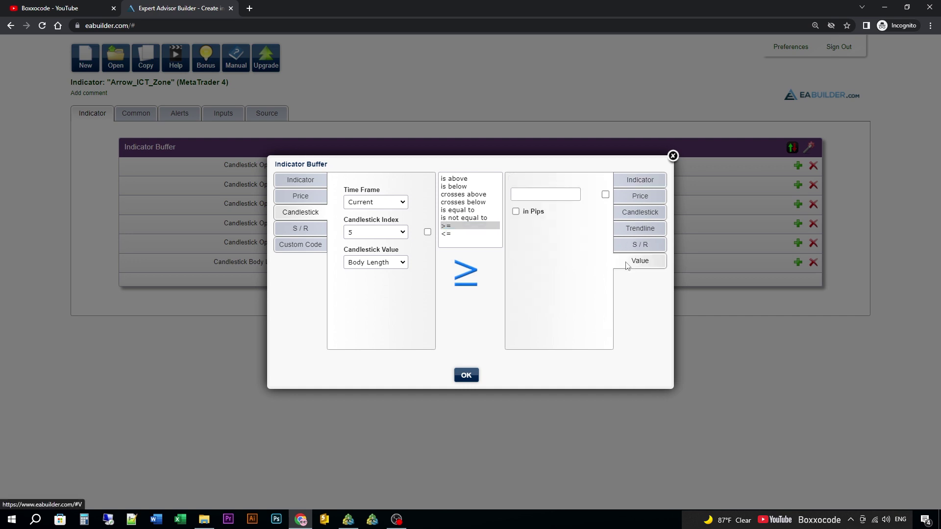
pyautogui.click(515, 212)
pyautogui.click(525, 196)
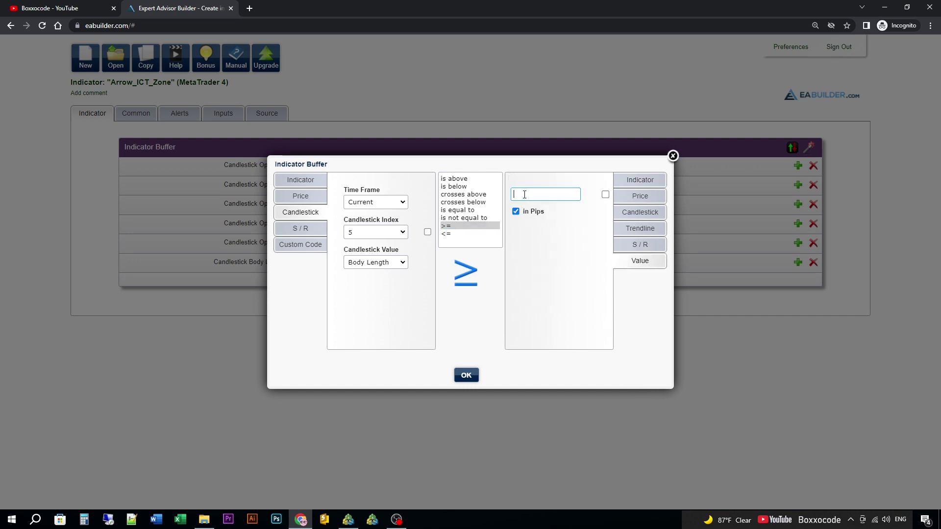
pyautogui.write('5')
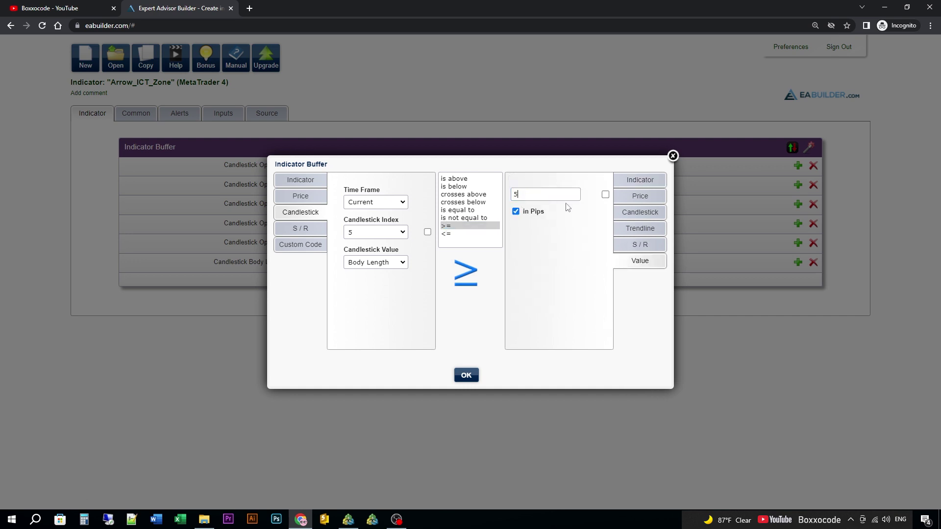
pyautogui.click(605, 195)
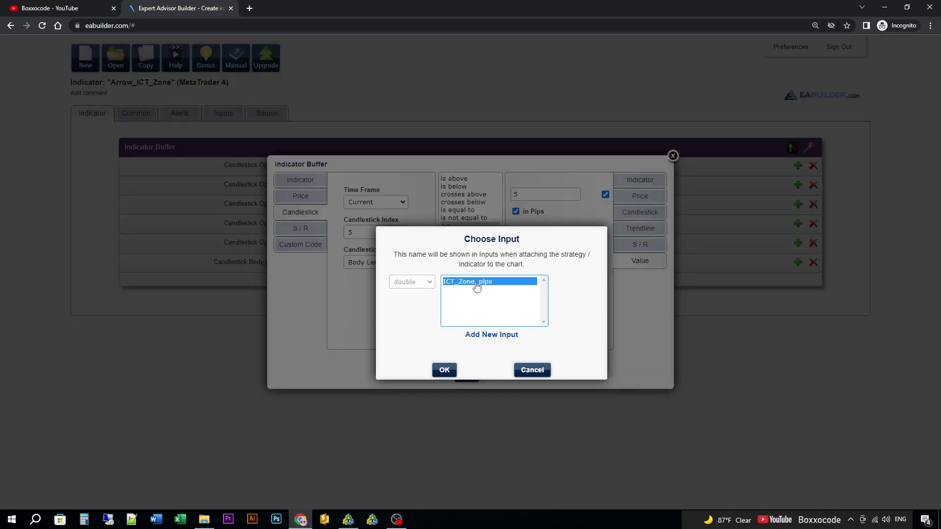
pyautogui.click(444, 371)
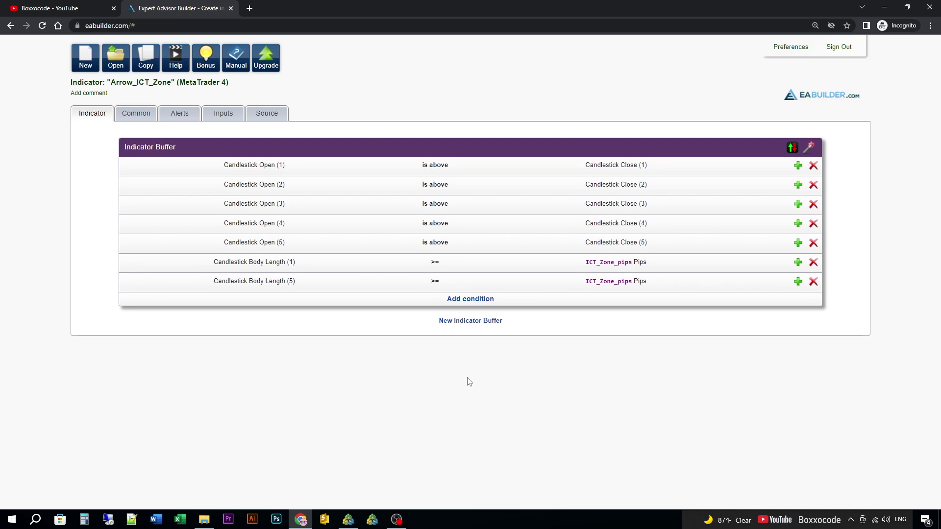
# Set the buffer's display style to a Custom arrow type with code 233 and width 3
pyautogui.click(792, 149)
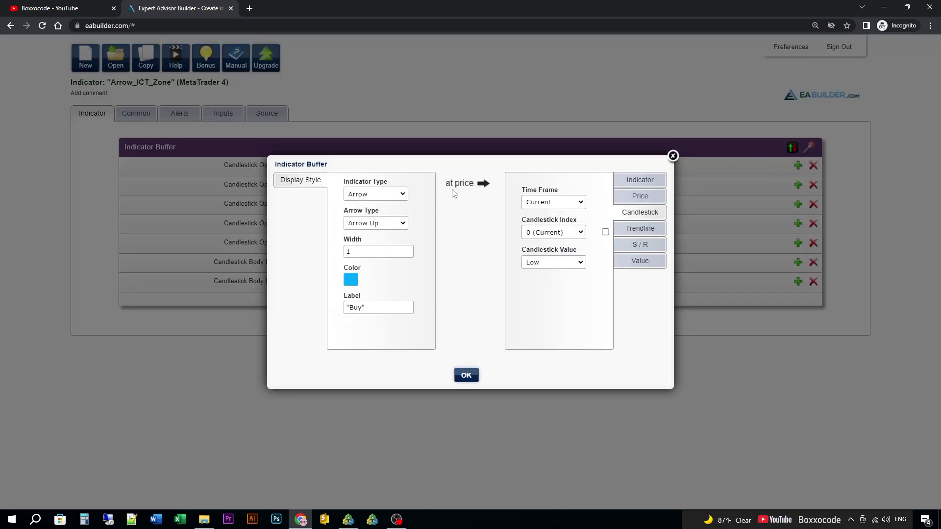
pyautogui.click(380, 228)
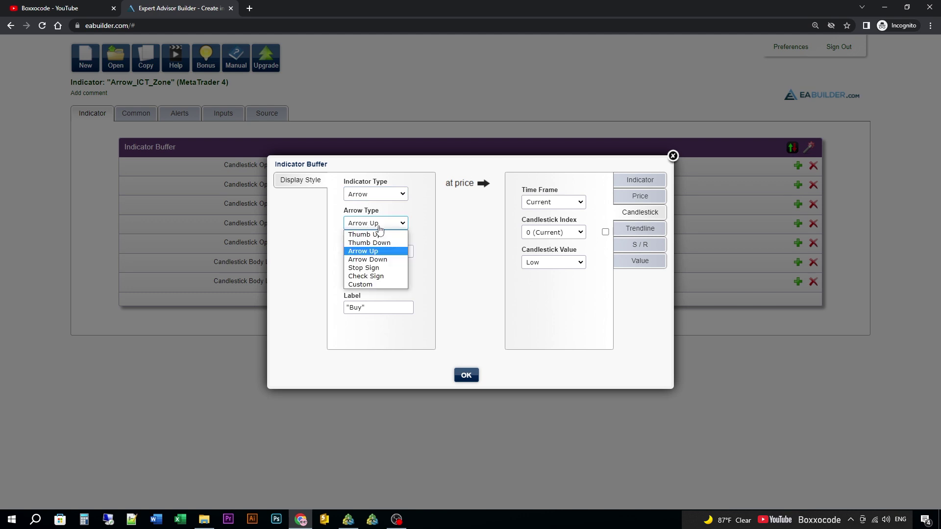
pyautogui.click(364, 286)
pyautogui.click(364, 252)
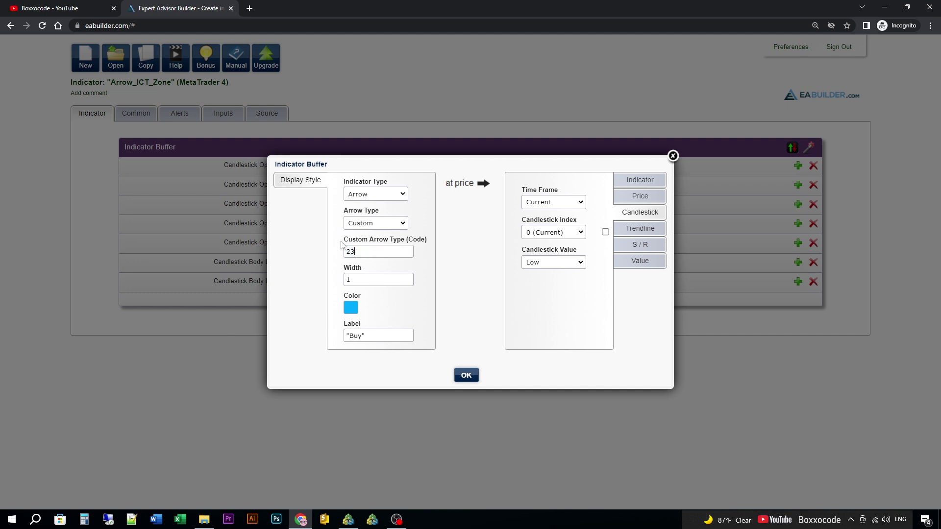
pyautogui.press('Tab')
# Set the buy arrow's color to green (33b80f) and add the arrow at the Low of candlestick 0 (Current)
pyautogui.click(350, 309)
pyautogui.click(443, 387)
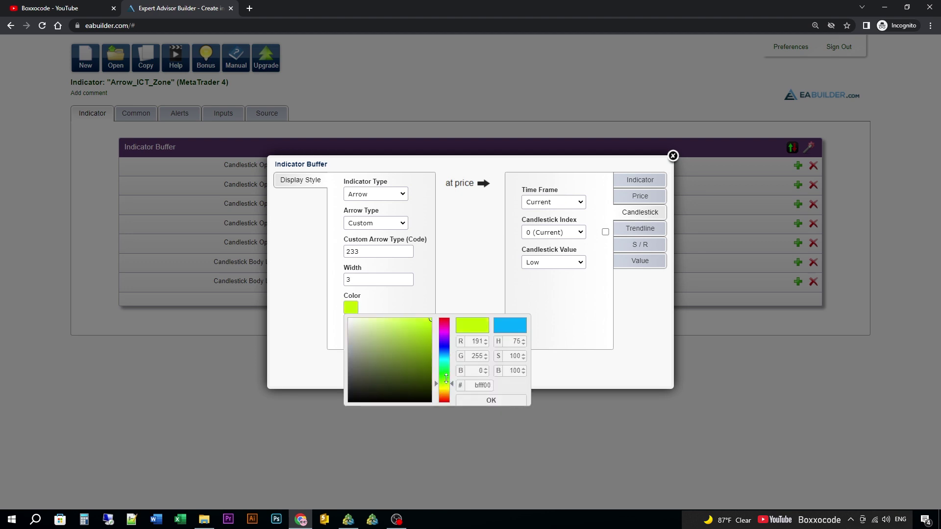
pyautogui.click(445, 376)
pyautogui.click(423, 345)
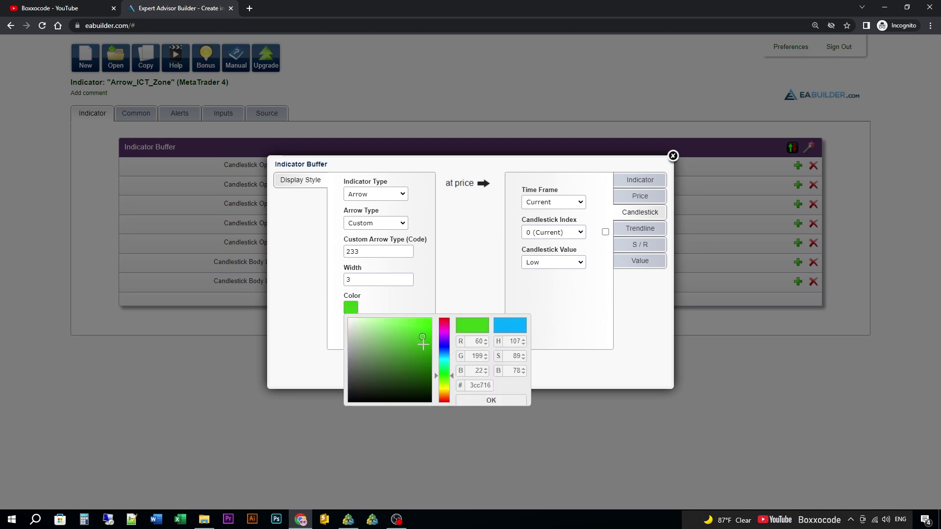
pyautogui.click(425, 342)
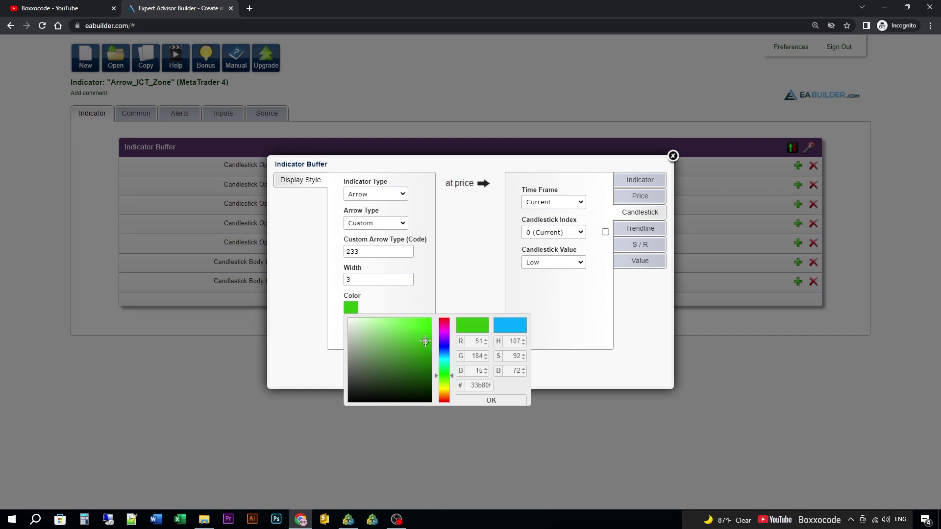
pyautogui.click(461, 401)
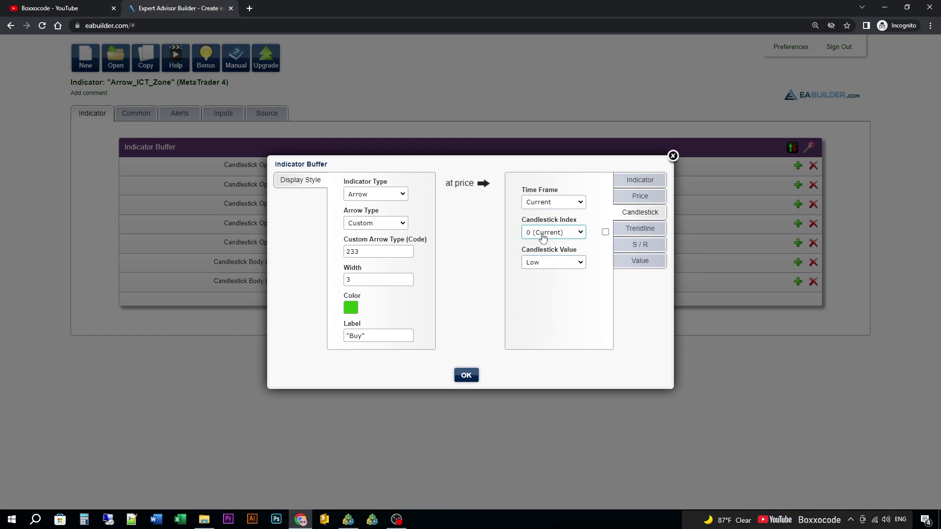
pyautogui.click(464, 378)
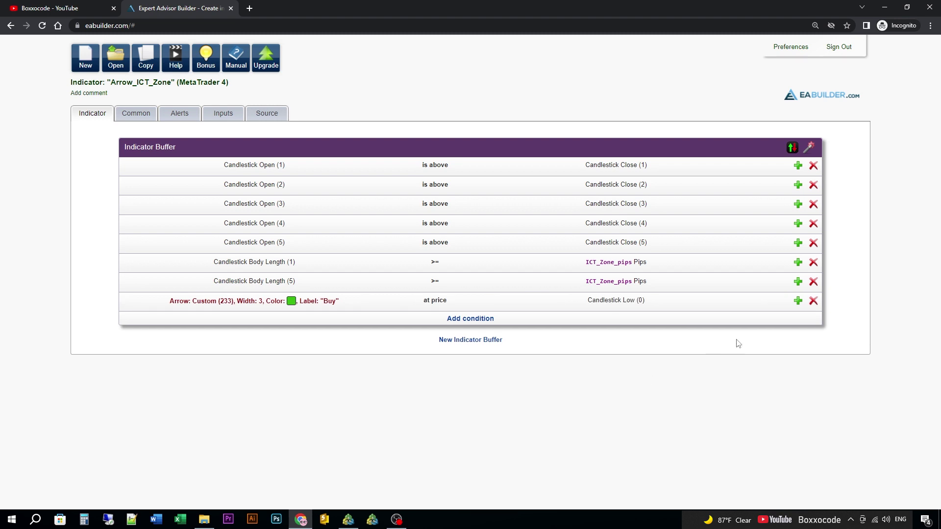
# Extend the buy arrow's Candlestick Low price by subtracting a value of 2 in pips
pyautogui.click(798, 301)
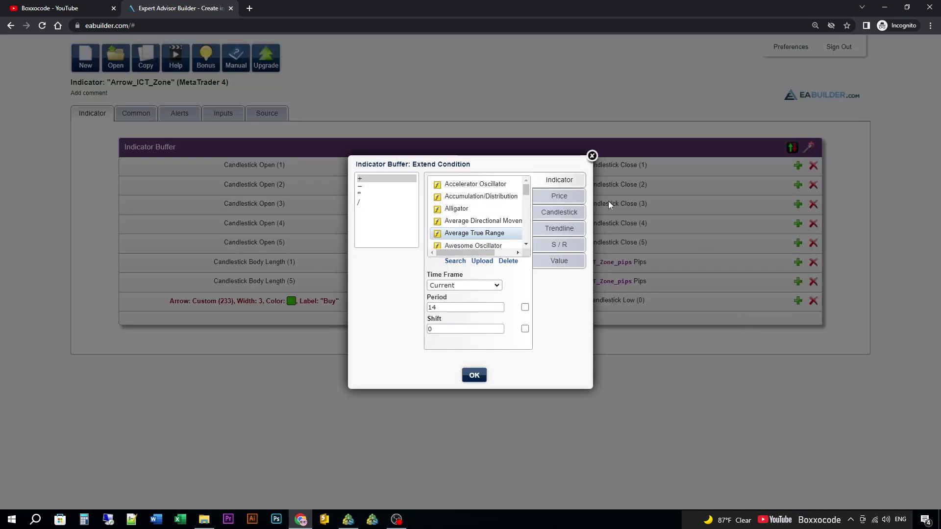
pyautogui.click(360, 187)
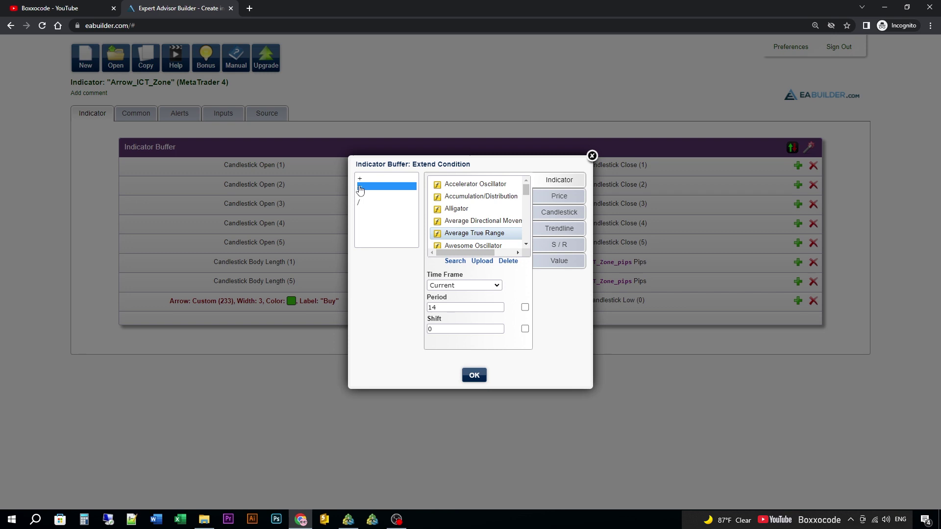
pyautogui.click(554, 263)
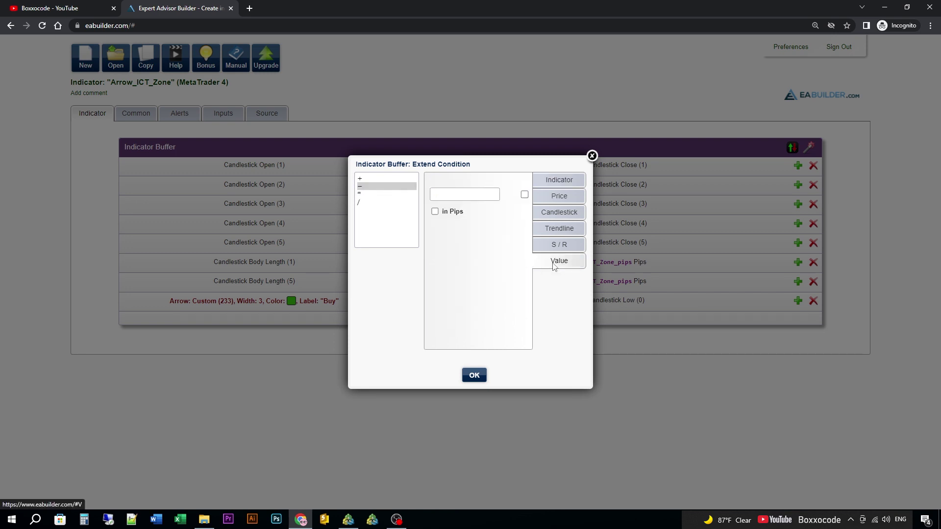
pyautogui.click(448, 196)
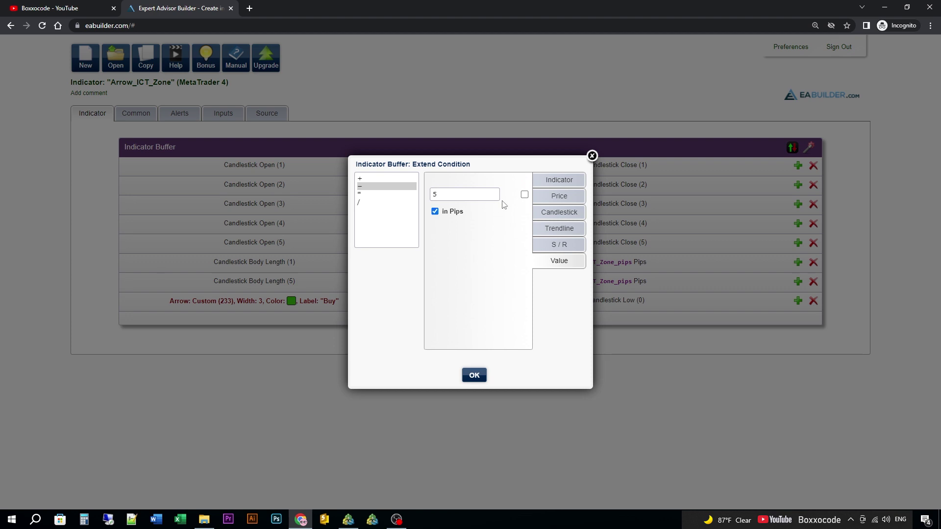
pyautogui.doubleClick(443, 195)
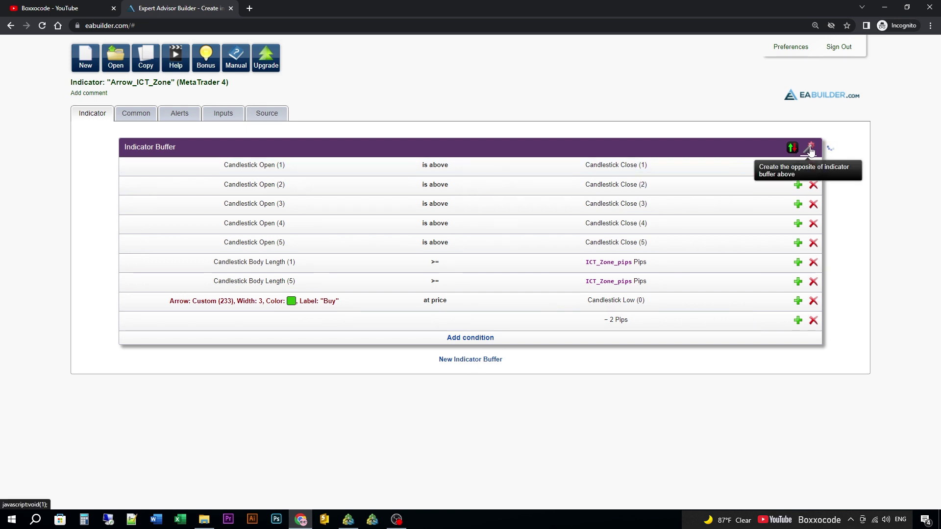
# Add a second indicator buffer and fill it with the opposite of the buy buffer's conditions
pyautogui.click(460, 361)
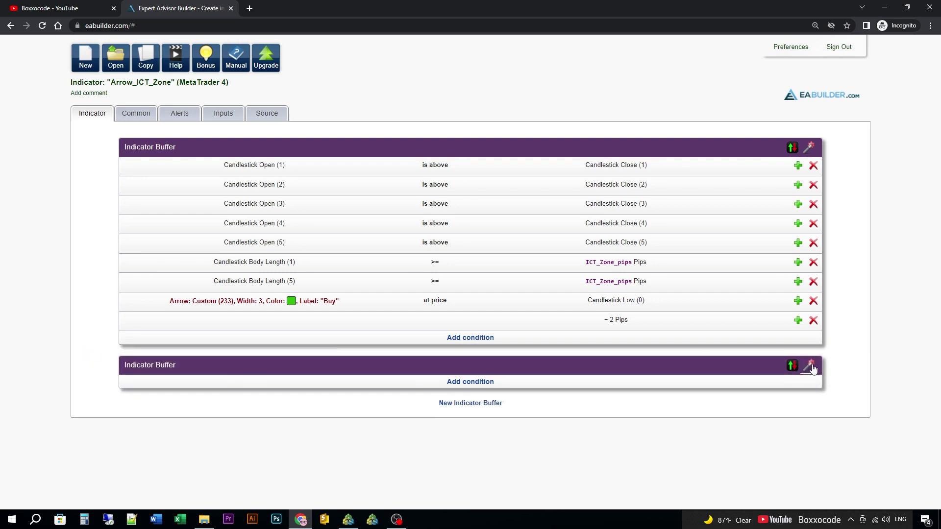
pyautogui.click(811, 366)
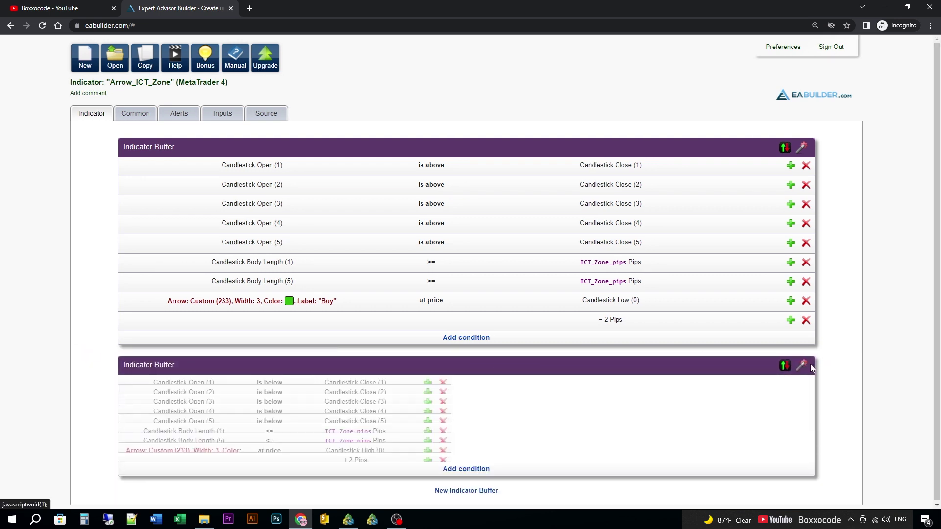
pyautogui.scroll(-2, 728, 364)
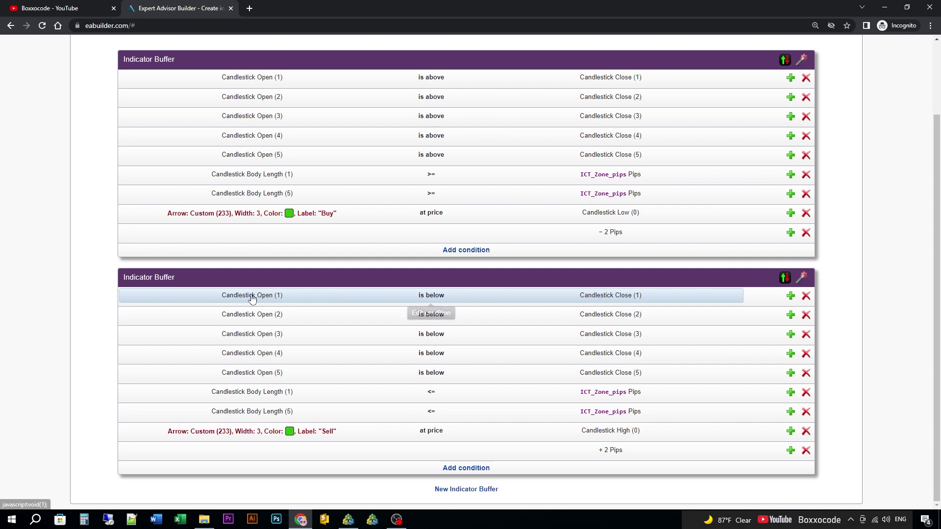
# Review the sell buffer's five Candlestick Open versus Close conditions for indexes 1 to 5, checking each comparison
pyautogui.click(431, 297)
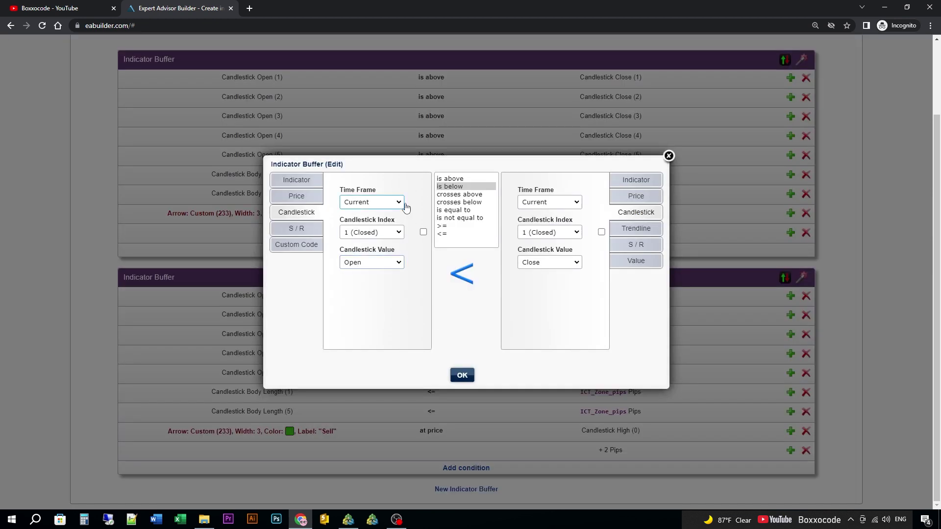
pyautogui.moveTo(461, 272)
pyautogui.click(462, 374)
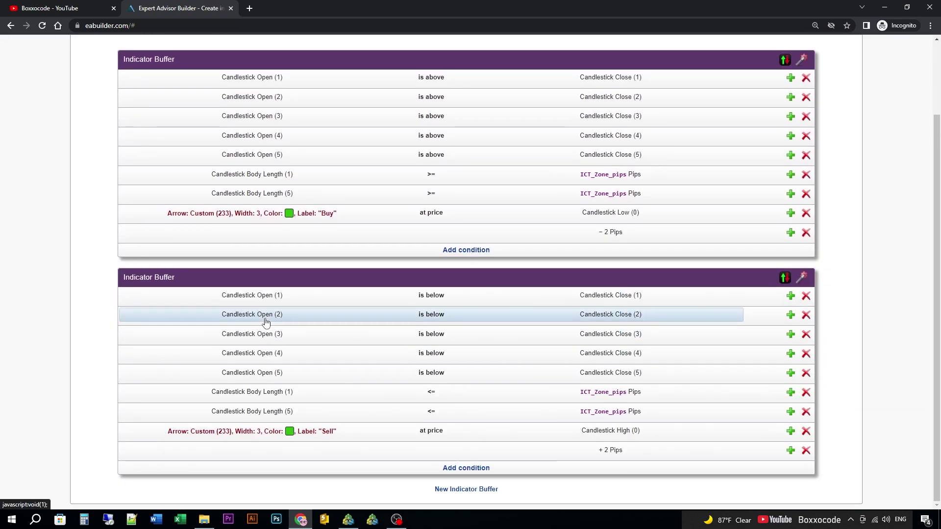
pyautogui.click(265, 322)
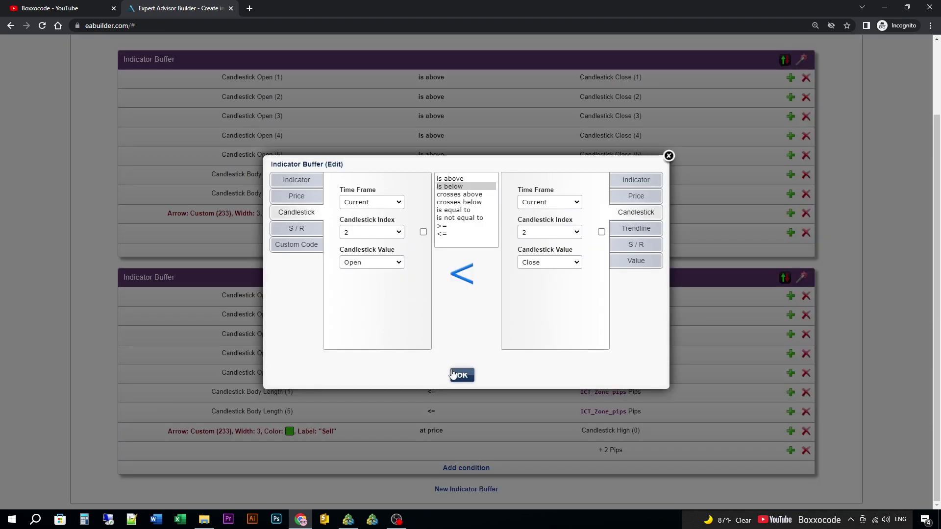
pyautogui.click(668, 156)
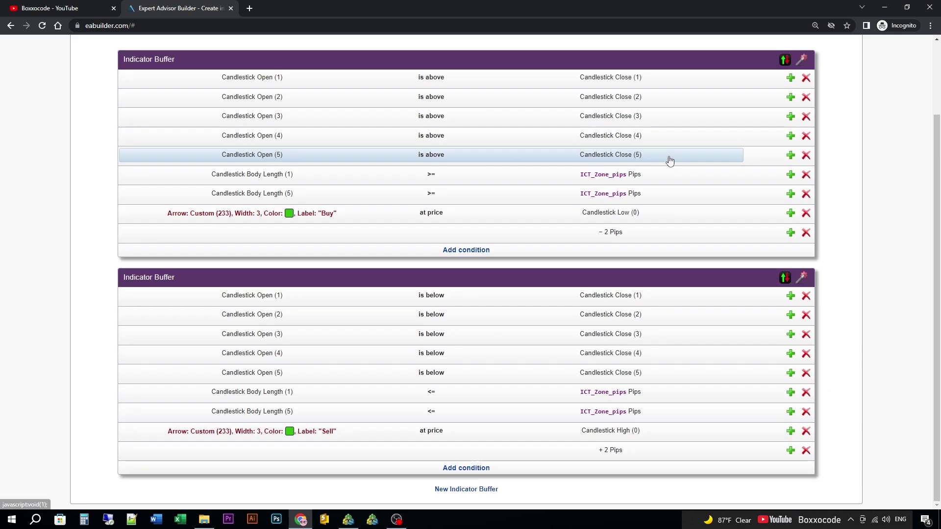
pyautogui.click(255, 338)
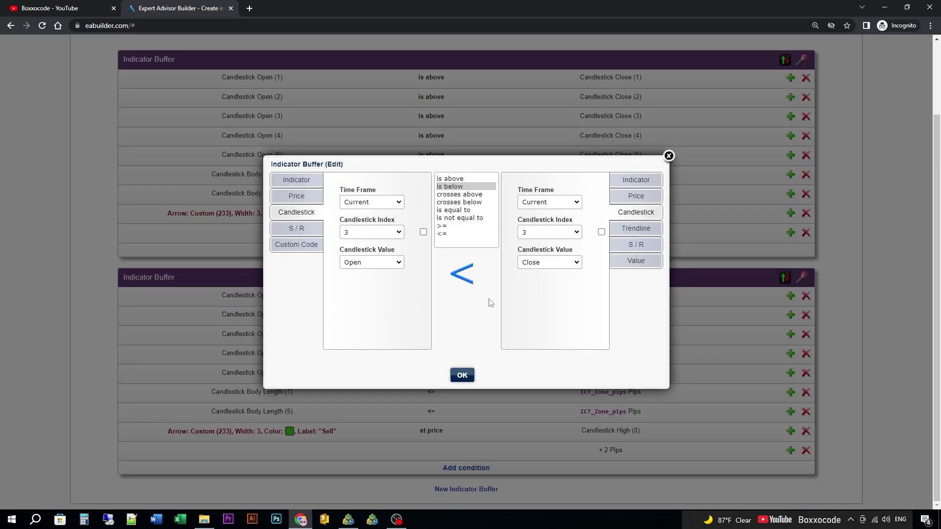
pyautogui.click(668, 156)
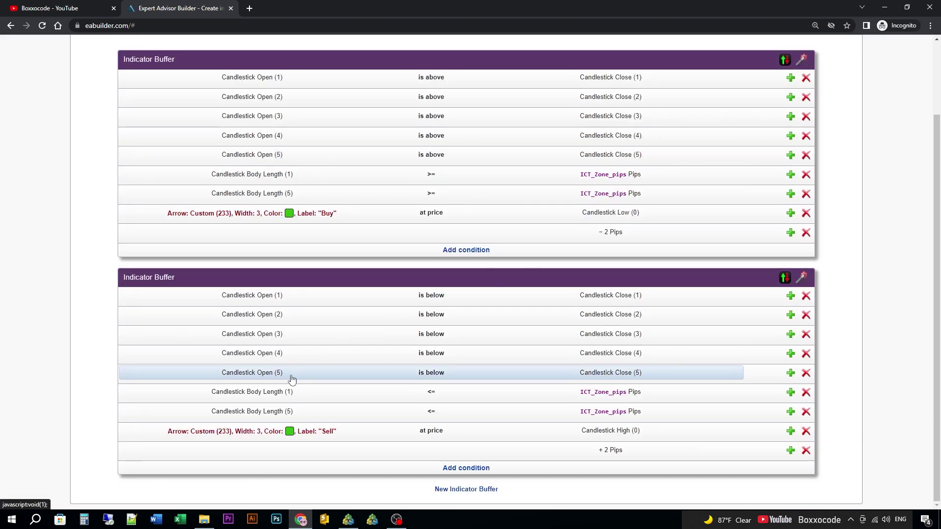
pyautogui.click(265, 354)
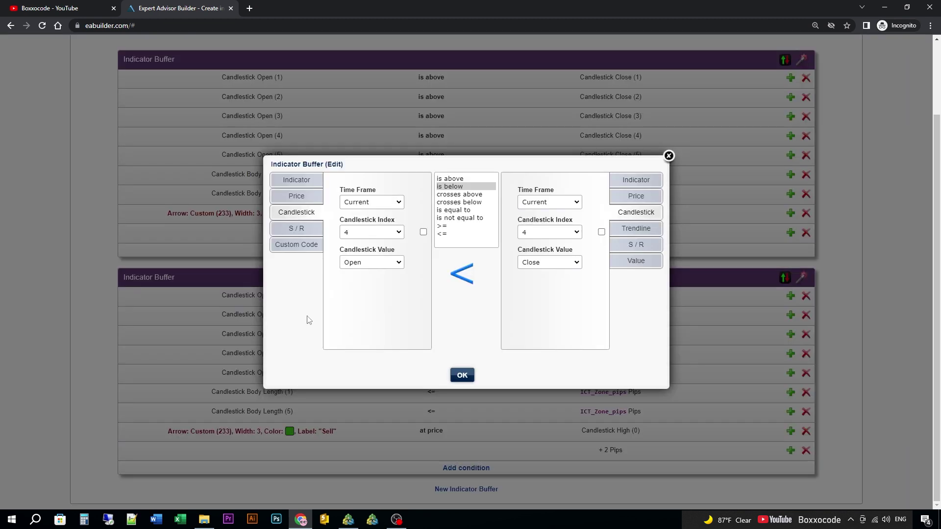
pyautogui.click(669, 156)
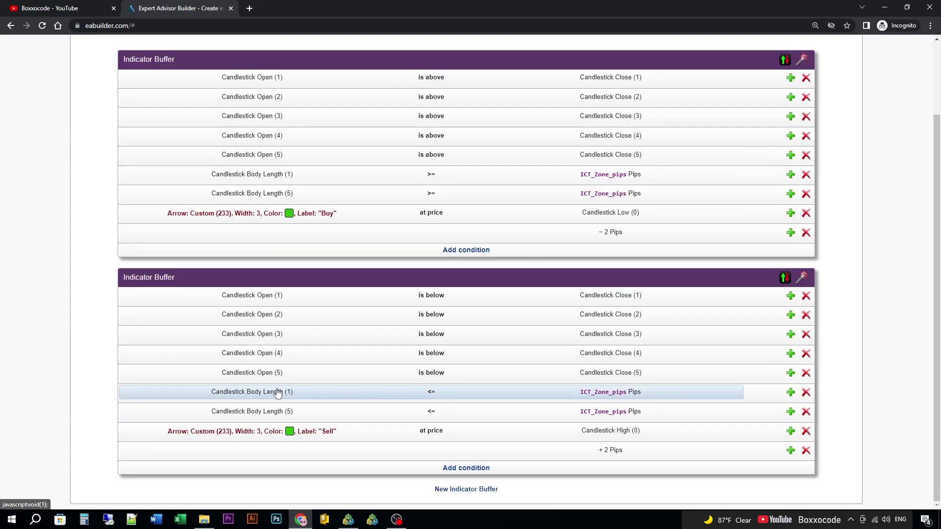
pyautogui.click(269, 374)
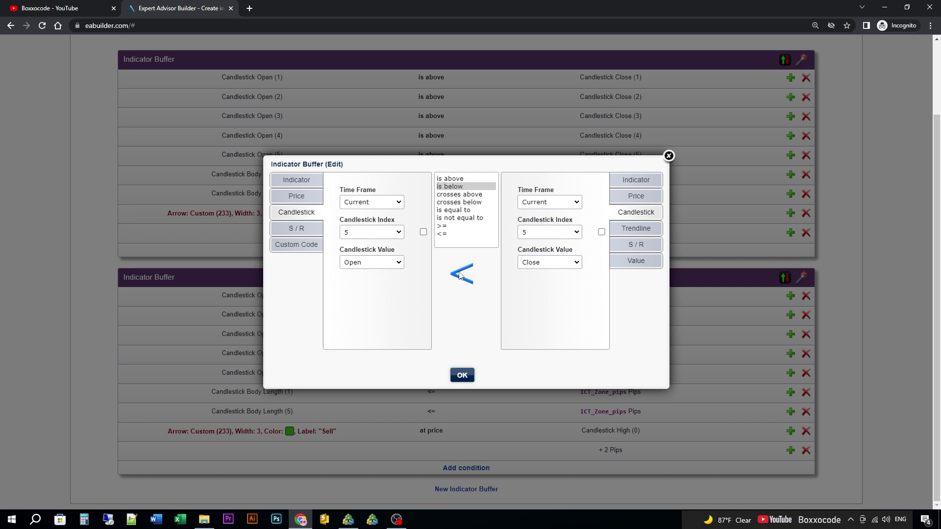
pyautogui.click(668, 156)
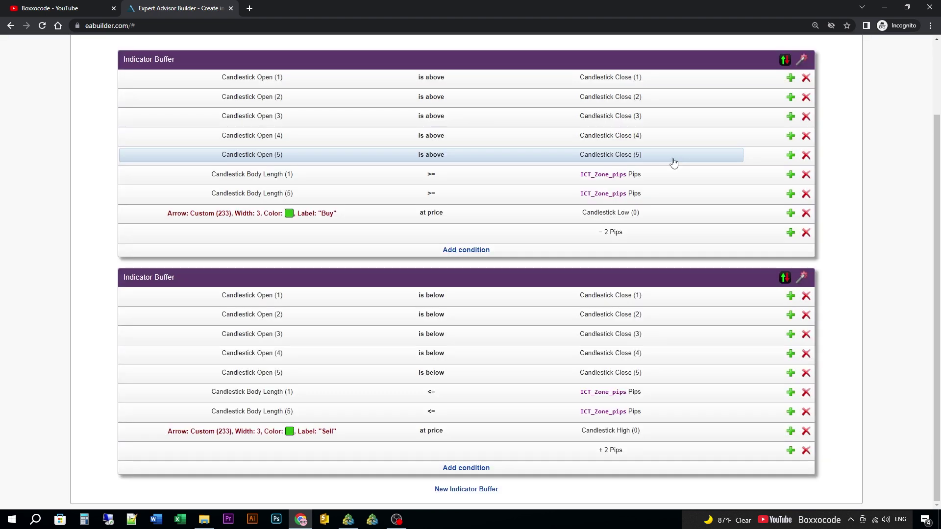
# Change the comparison to >= in the sell buffer's Body Length conditions for candlesticks 1 and 5
pyautogui.click(265, 393)
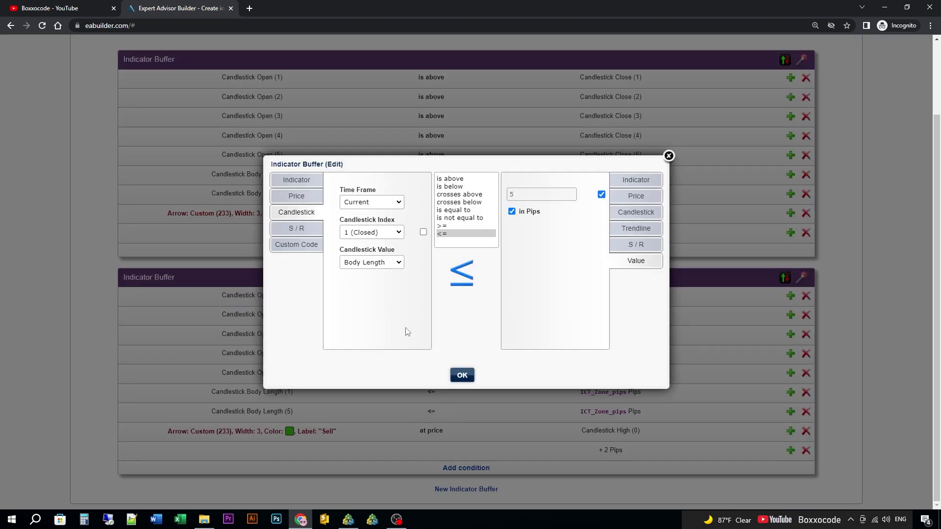
pyautogui.click(449, 226)
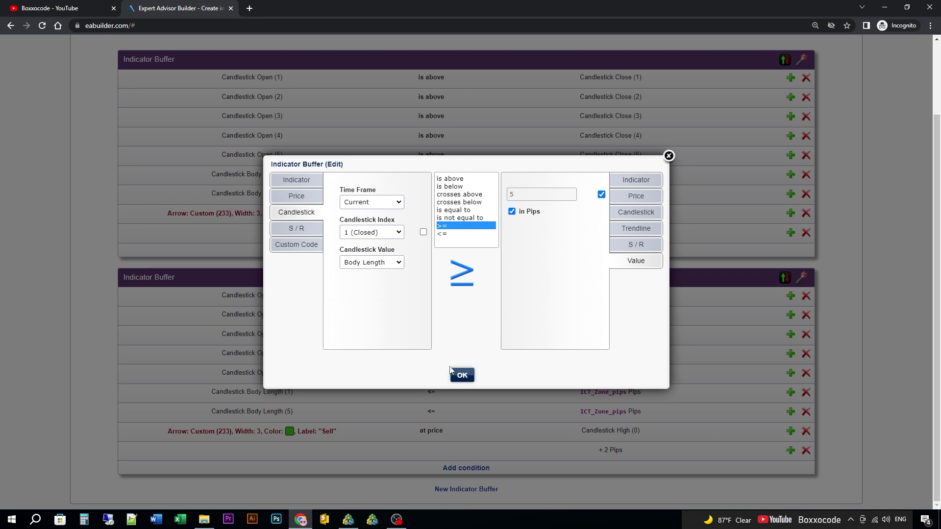
pyautogui.click(463, 381)
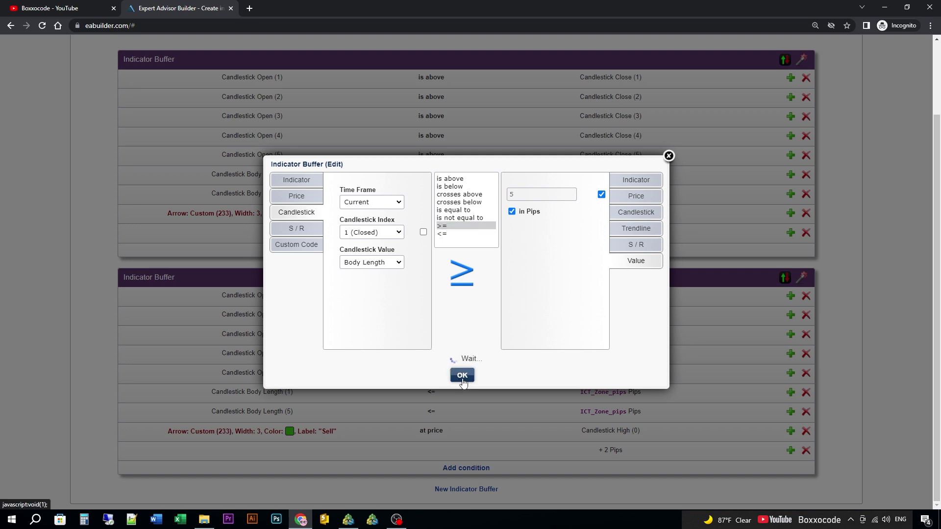
pyautogui.click(431, 411)
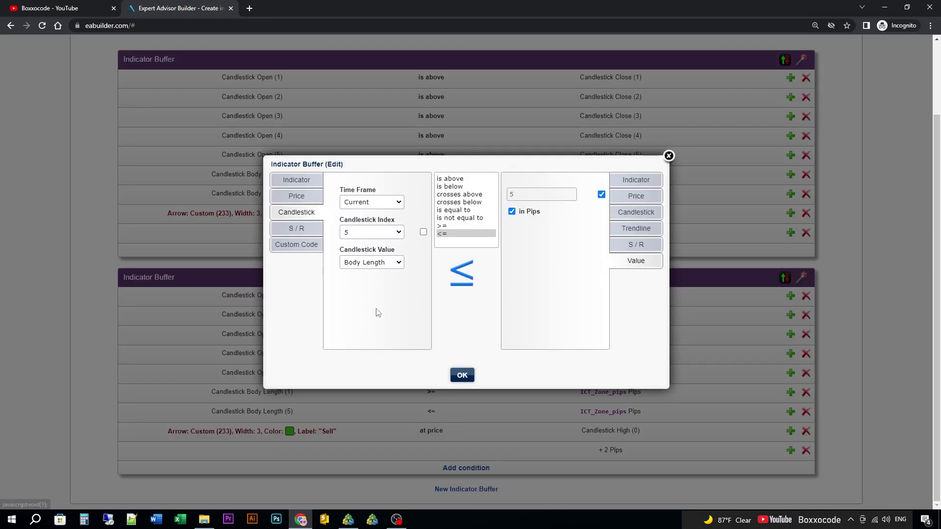
pyautogui.click(449, 227)
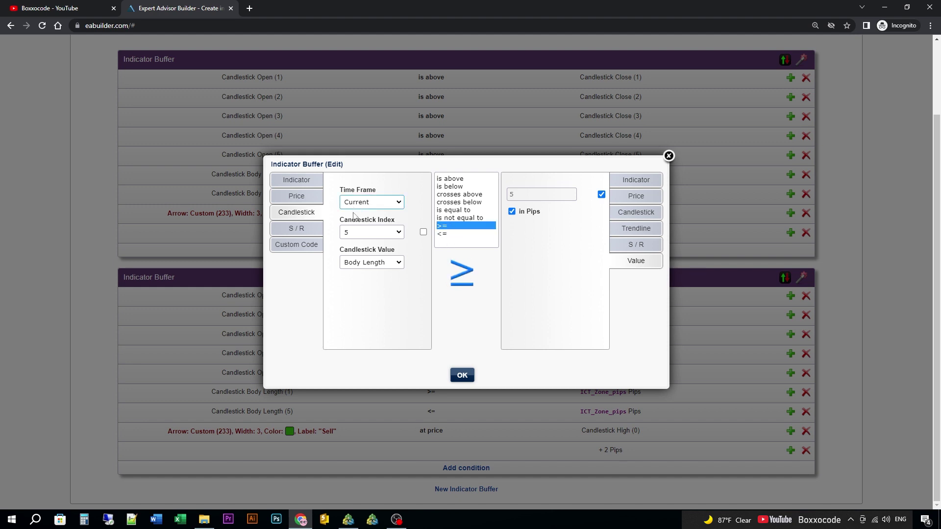
pyautogui.click(461, 374)
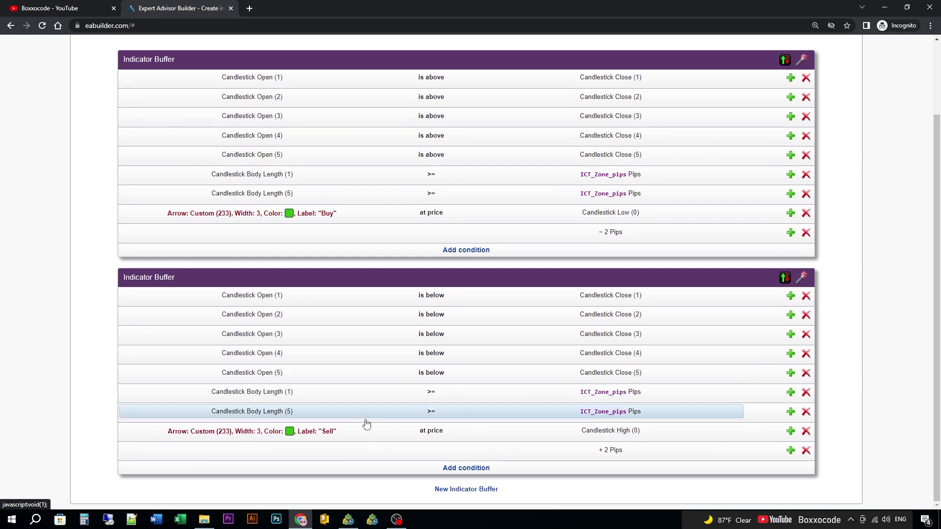
# Set the sell arrow's custom arrow code to 234 and its color to orange (f27324)
pyautogui.click(254, 431)
pyautogui.click(372, 248)
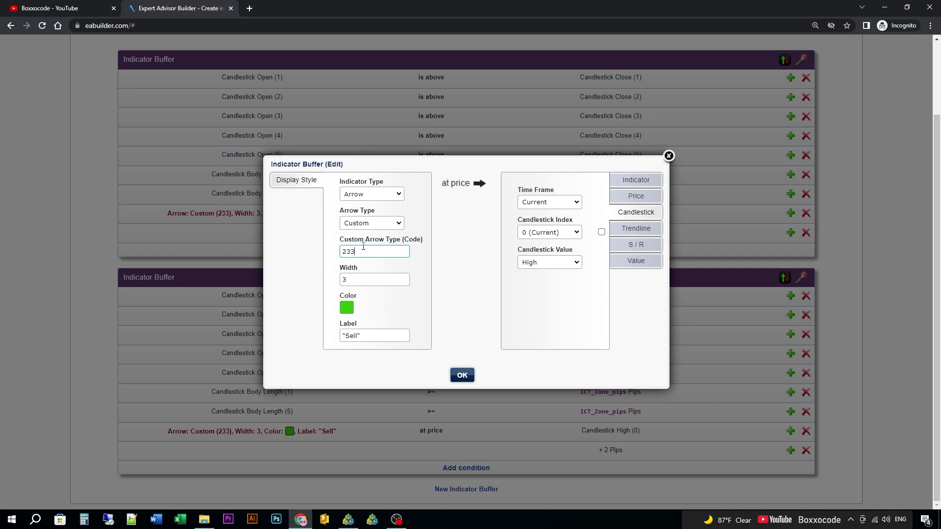
pyautogui.write('4')
pyautogui.click(349, 309)
pyautogui.click(437, 398)
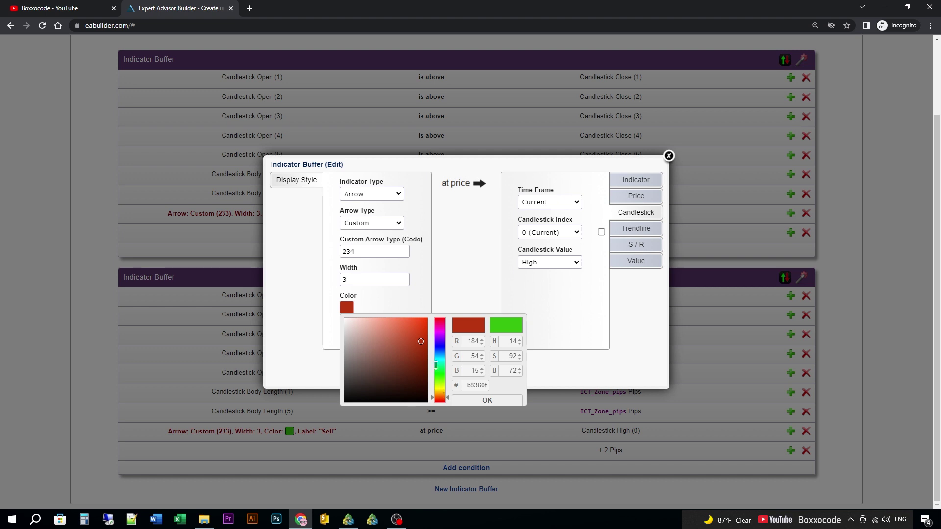
pyautogui.moveTo(441, 400)
pyautogui.mouseDown()
pyautogui.moveTo(440, 388)
pyautogui.moveTo(440, 397)
pyautogui.mouseUp()
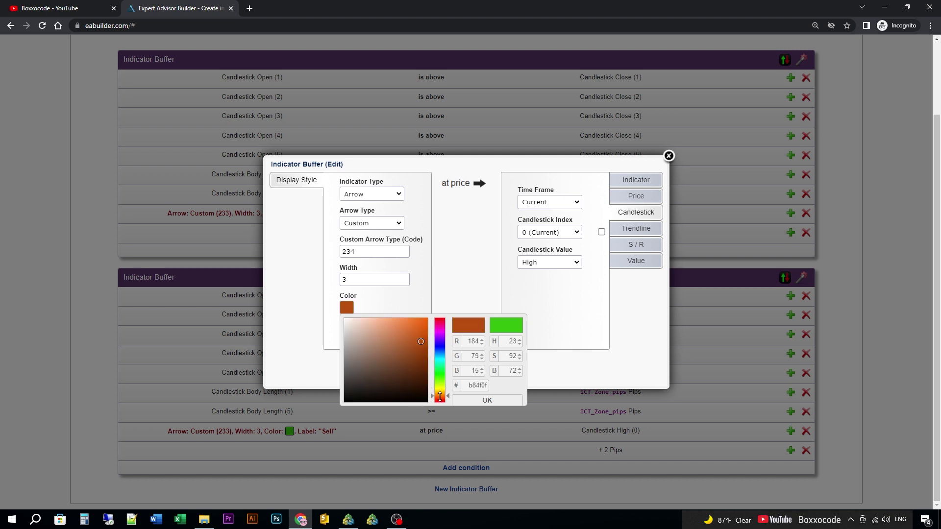
pyautogui.click(420, 322)
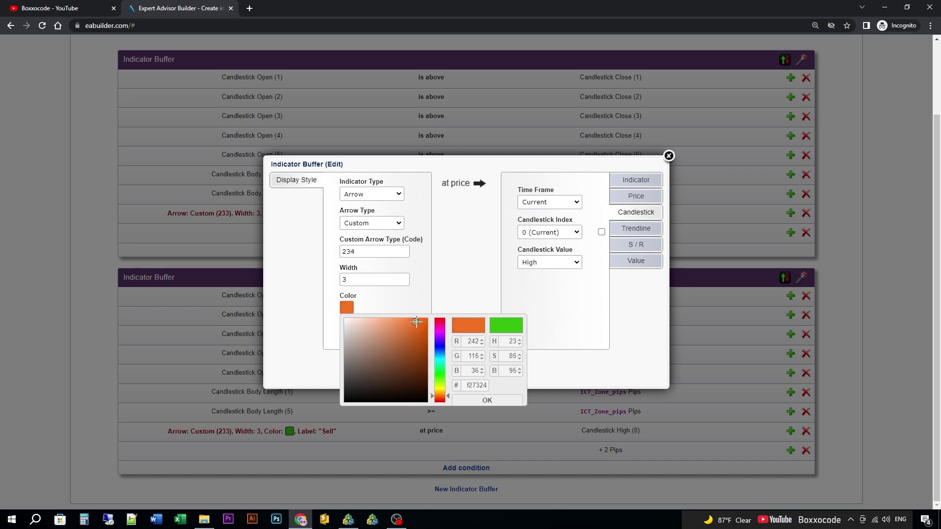
pyautogui.click(465, 402)
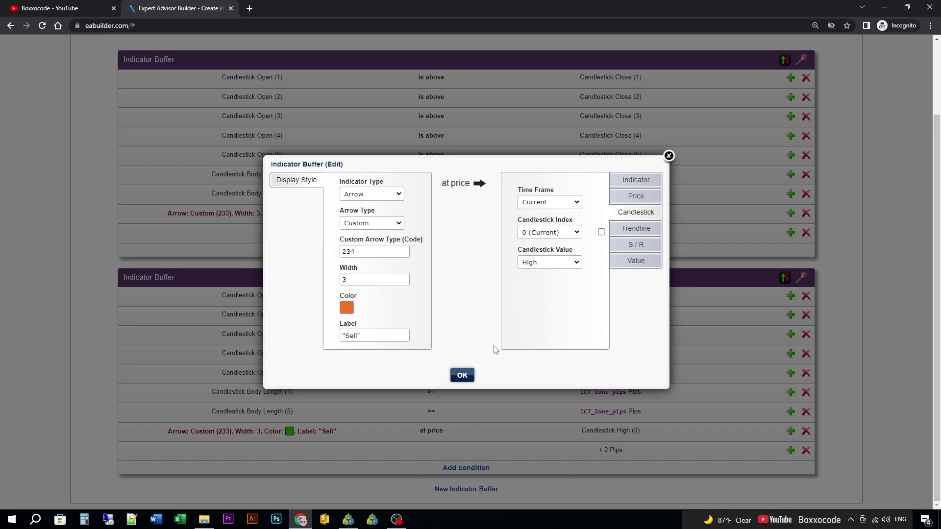
pyautogui.click(462, 377)
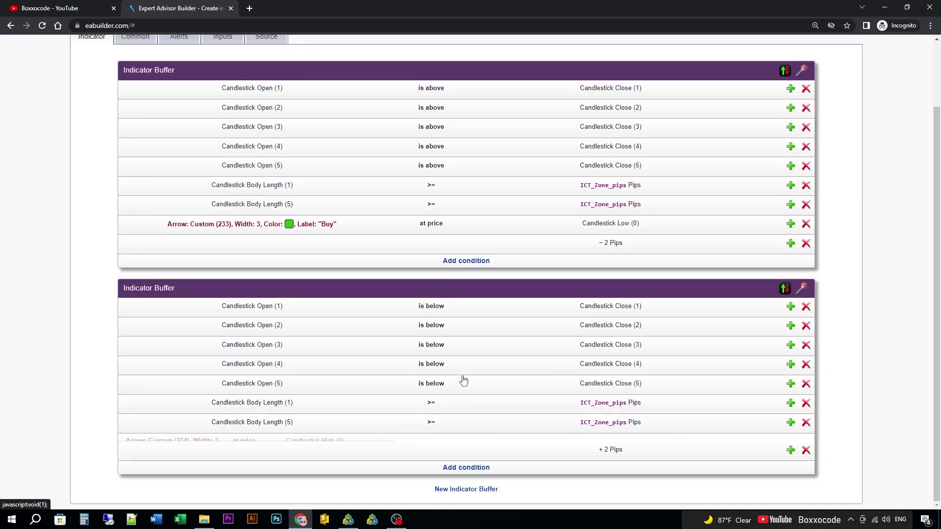
# Check the pip offset of the sell arrow's price and the indicator's list of inputs
pyautogui.click(595, 451)
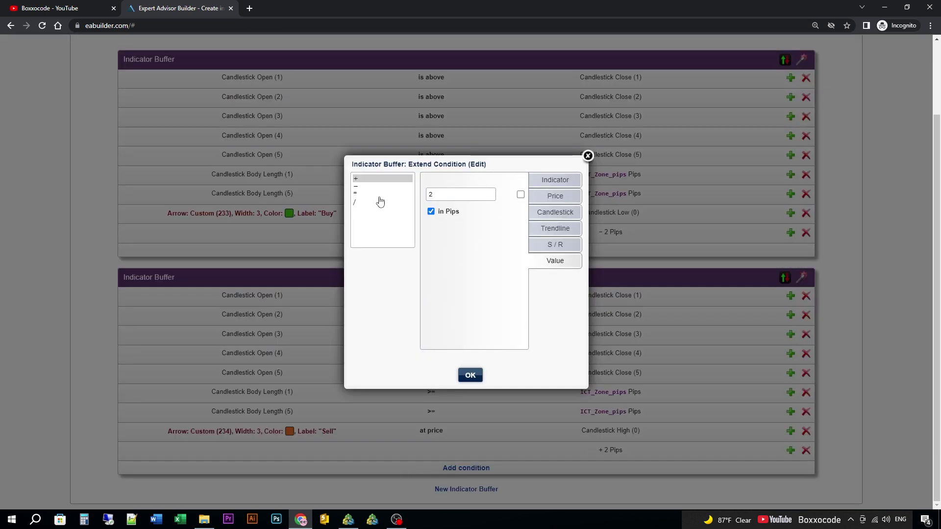
pyautogui.click(470, 378)
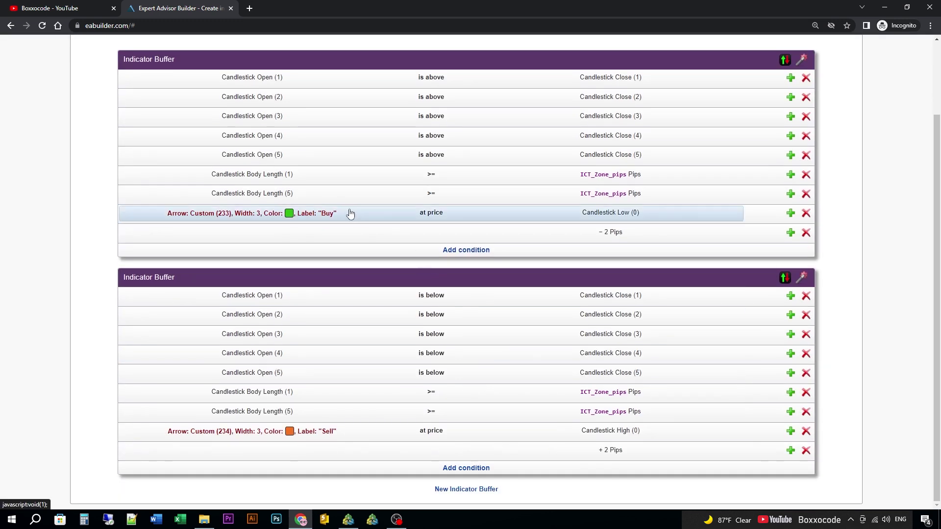
pyautogui.scroll(2, 349, 210)
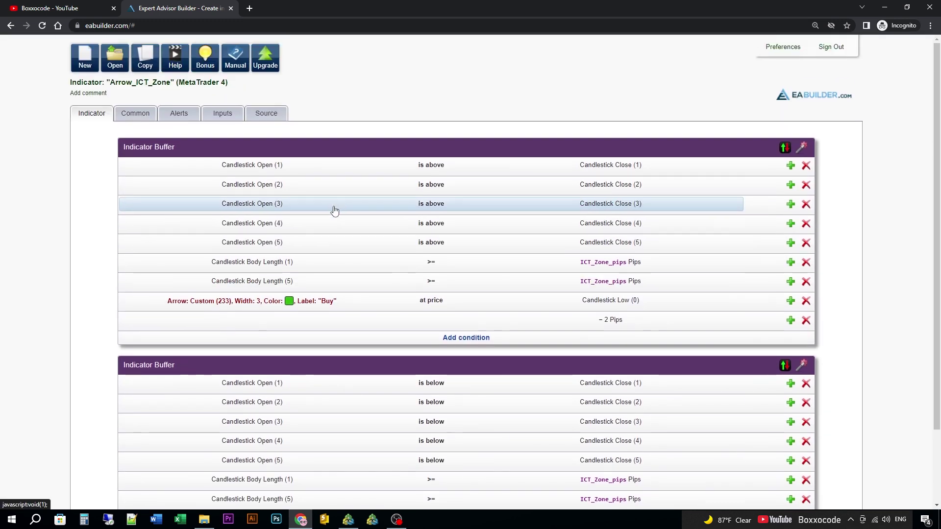
pyautogui.click(223, 118)
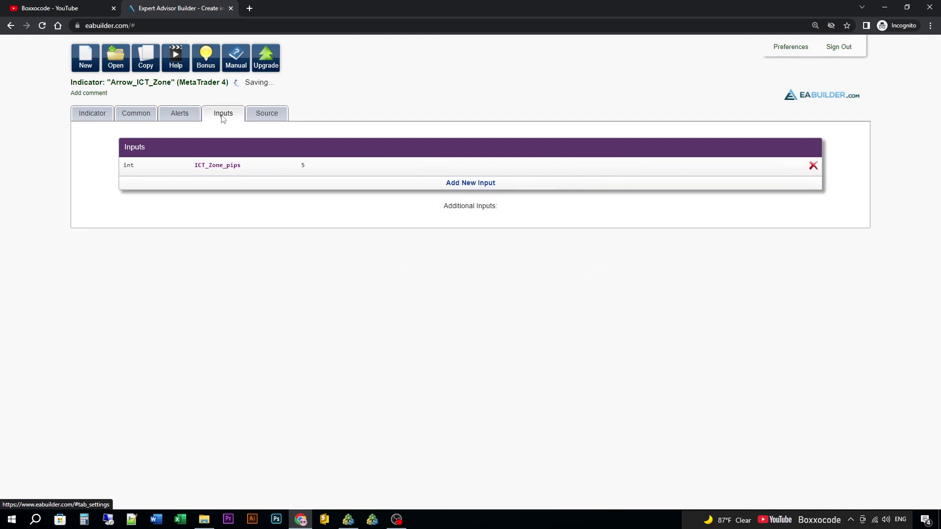
# Examine the indicator's generated source code, from its property settings to the conditions of both buffers
pyautogui.click(267, 116)
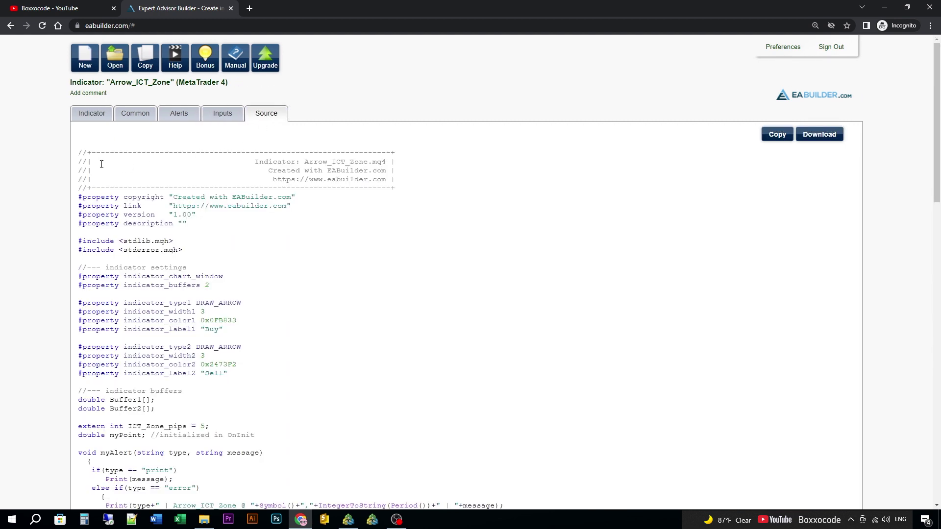
pyautogui.scroll(-8, 118, 172)
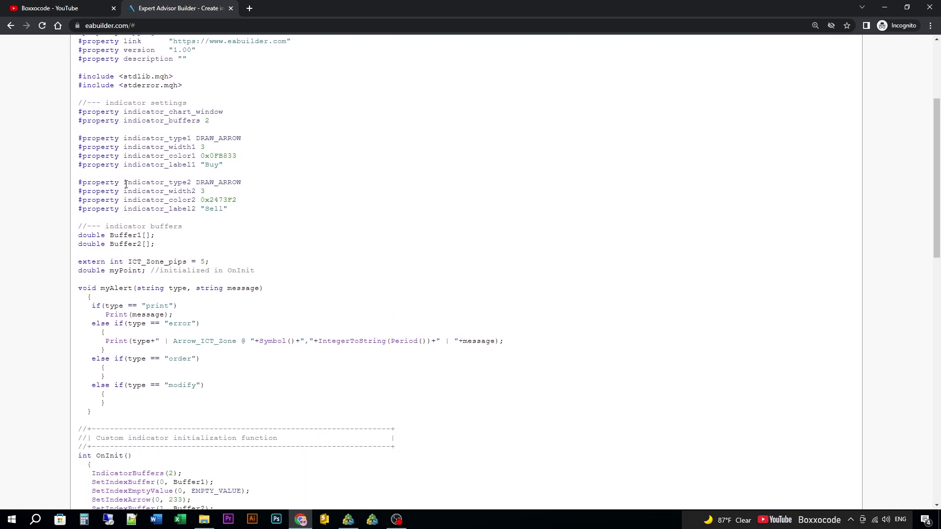
pyautogui.scroll(-8, 126, 184)
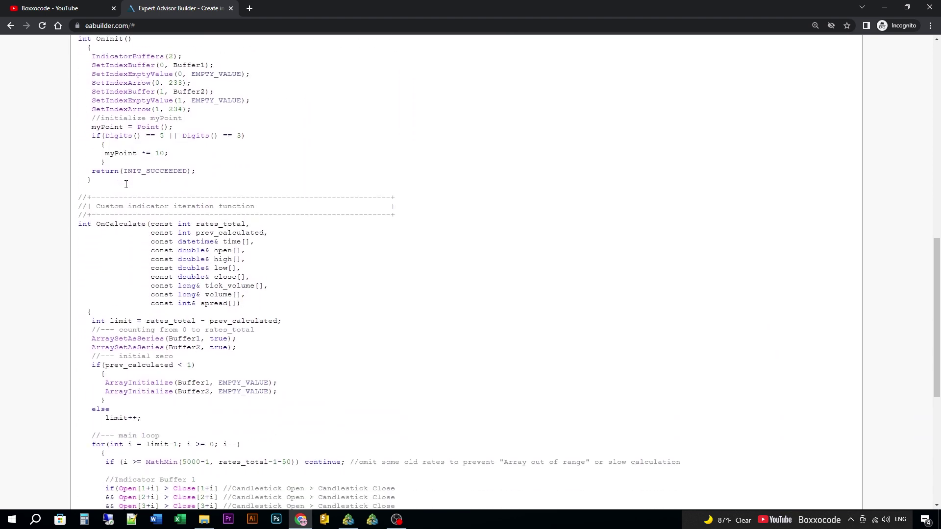
pyautogui.scroll(-2, 126, 185)
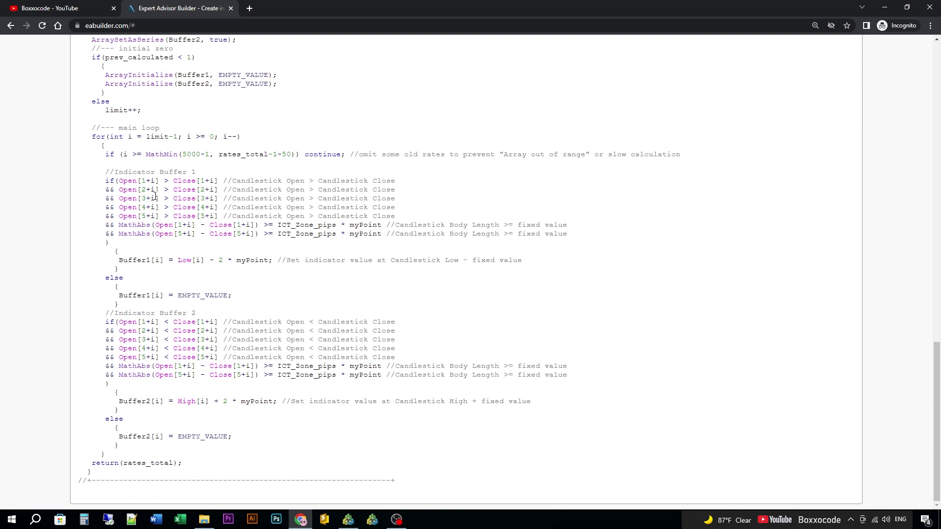
pyautogui.scroll(10, 155, 196)
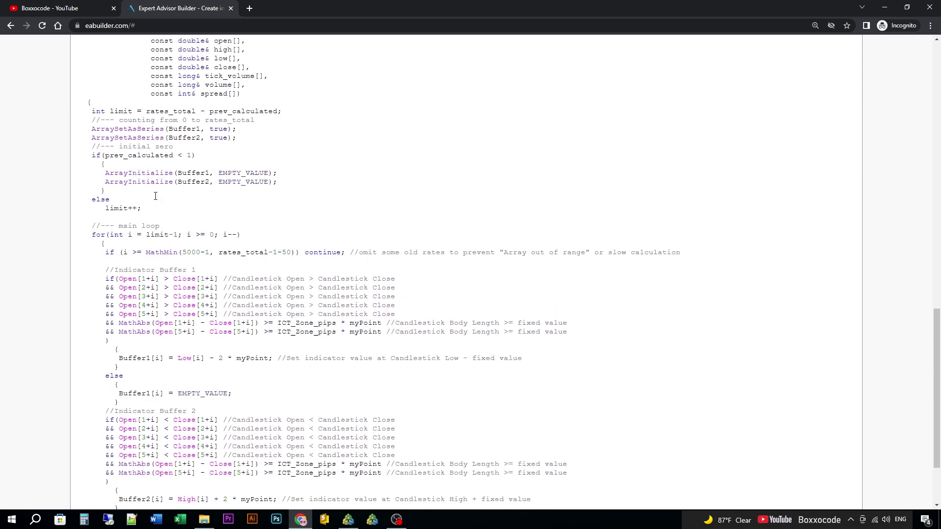
pyautogui.scroll(7, 155, 196)
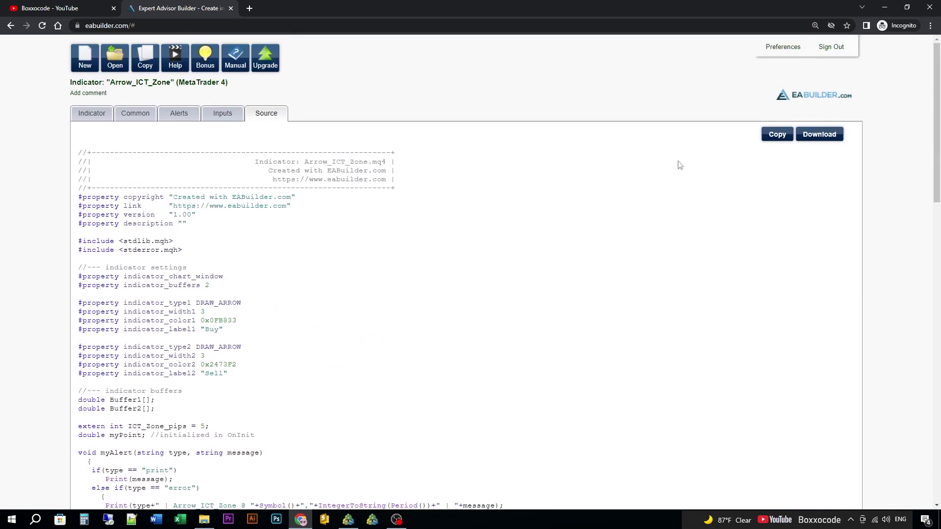
# Download the source file Arrow_ICT_Zone.mq4 and open the folder that contains it
pyautogui.click(823, 139)
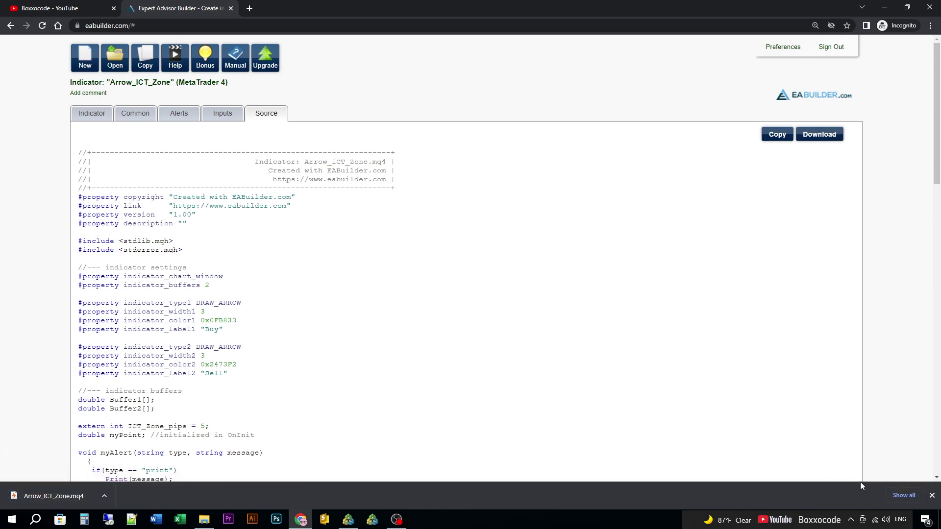
pyautogui.click(903, 495)
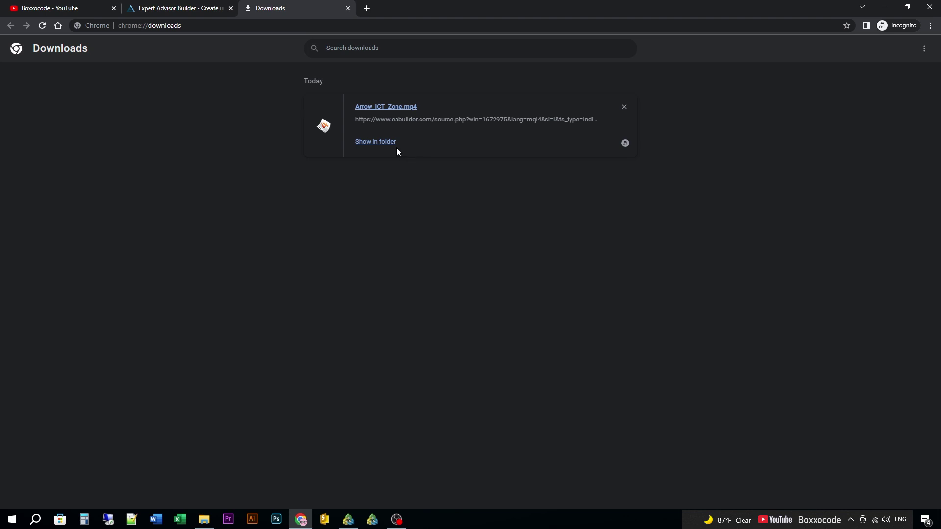
pyautogui.click(379, 142)
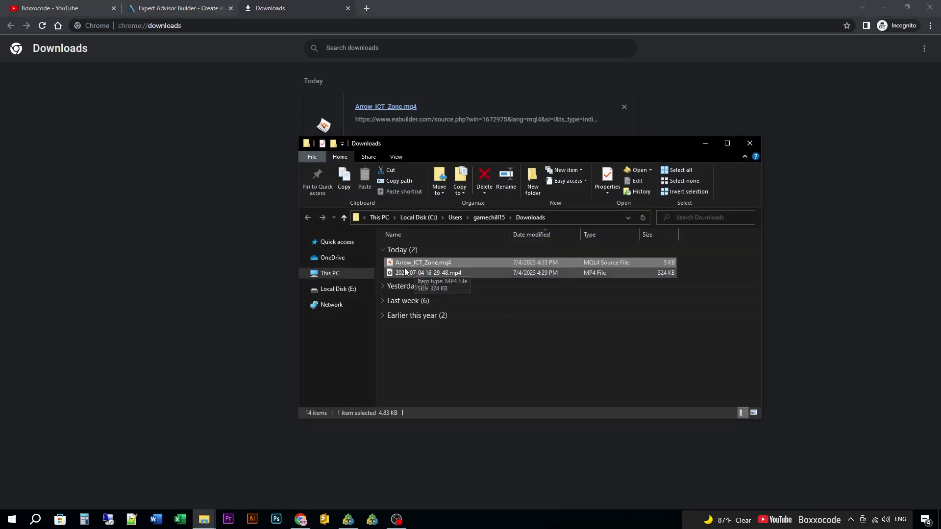
# Move Arrow_ICT_Zone.mq4 from Downloads to the MQL4 Indicators folder inside MetaTrader 4's data folder
pyautogui.rightClick(417, 264)
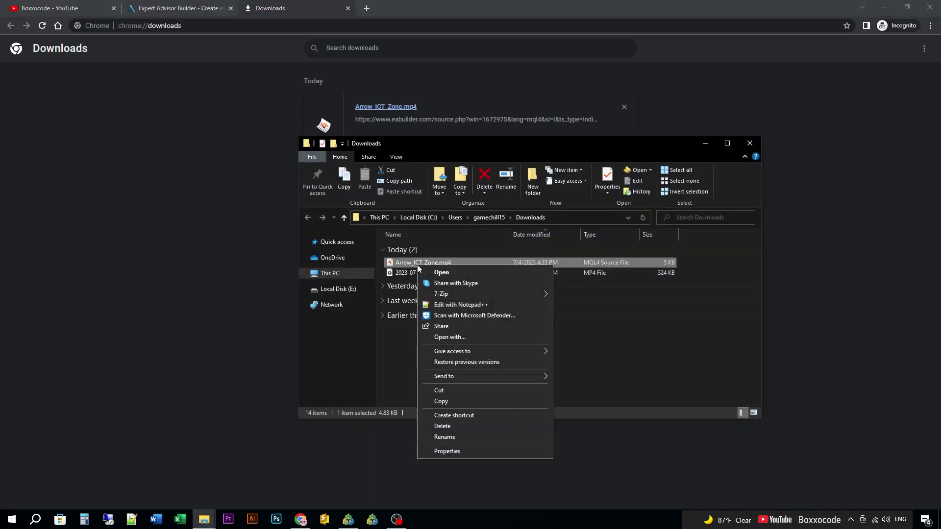
pyautogui.click(446, 392)
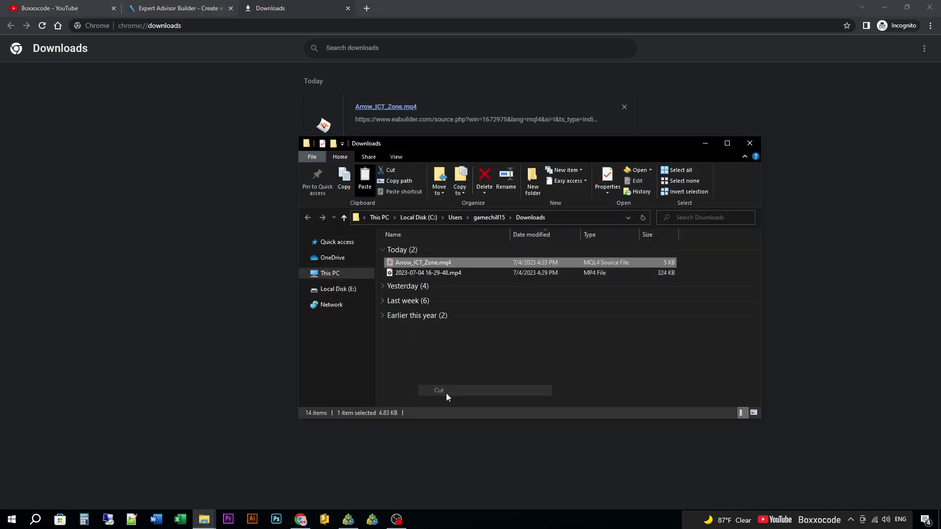
pyautogui.click(354, 521)
pyautogui.click(19, 17)
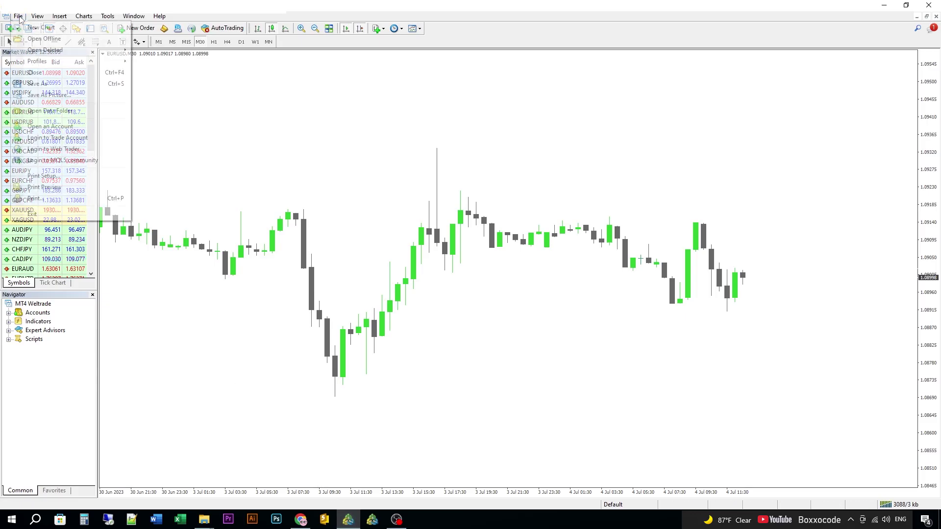
pyautogui.click(41, 116)
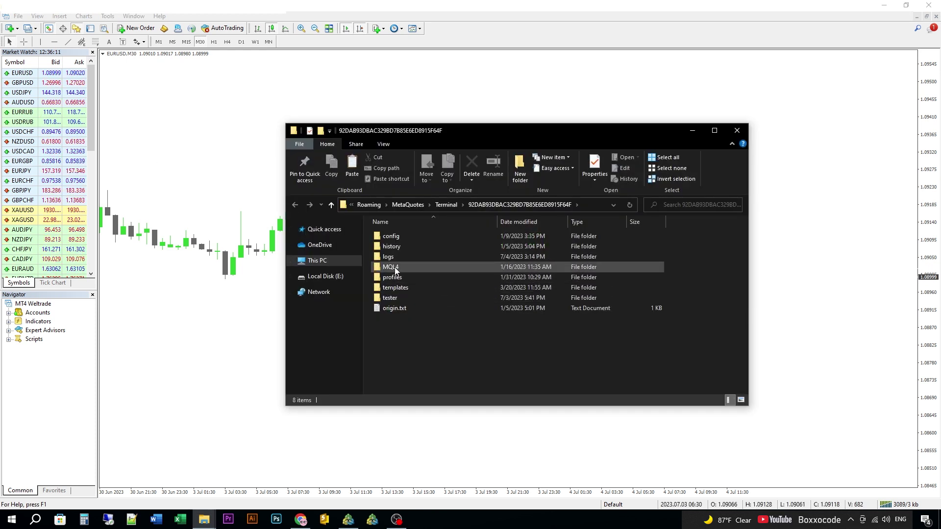
pyautogui.doubleClick(392, 267)
pyautogui.doubleClick(394, 278)
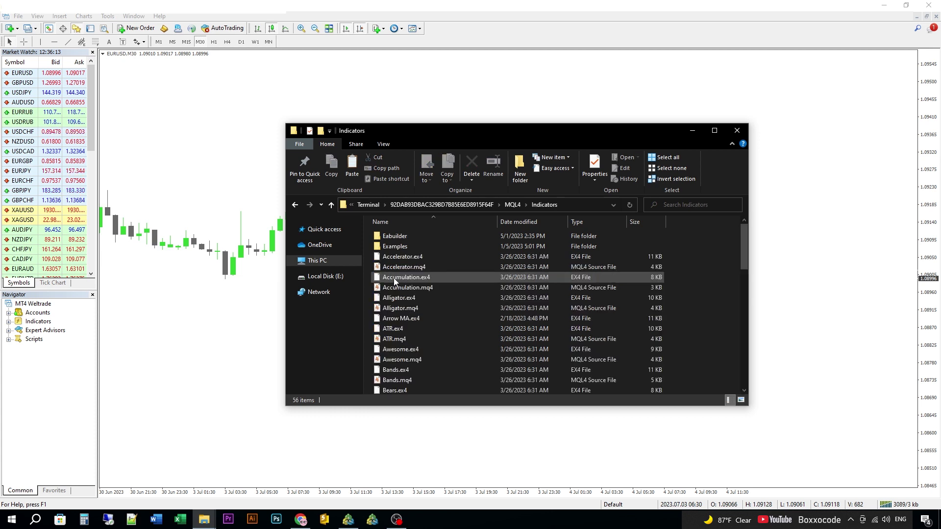
pyautogui.rightClick(450, 319)
pyautogui.click(472, 387)
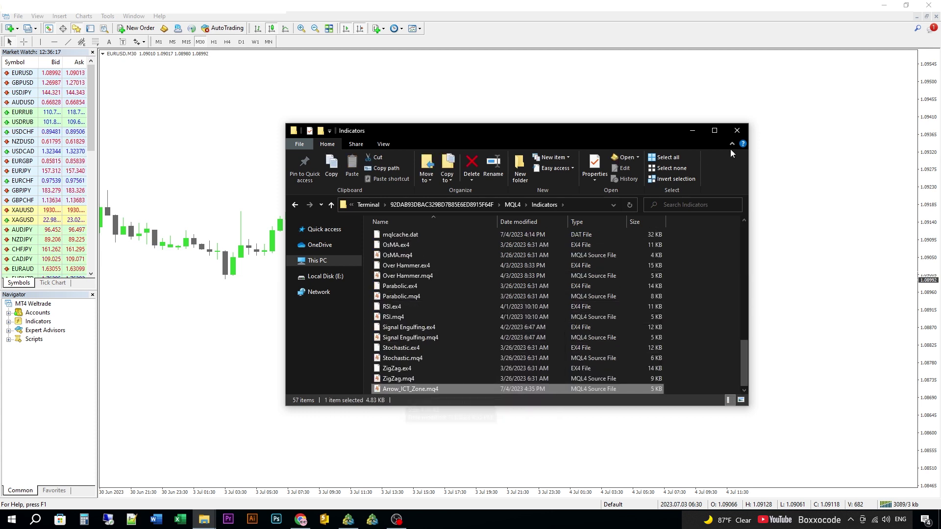
pyautogui.click(738, 131)
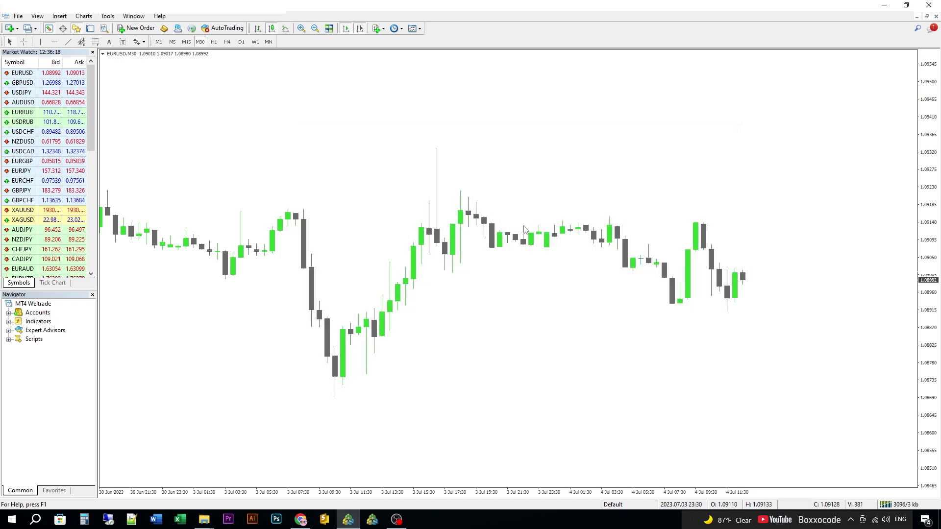
# Refresh the Navigator's indicators in MetaTrader 4 and expand their list
pyautogui.rightClick(42, 322)
pyautogui.click(68, 361)
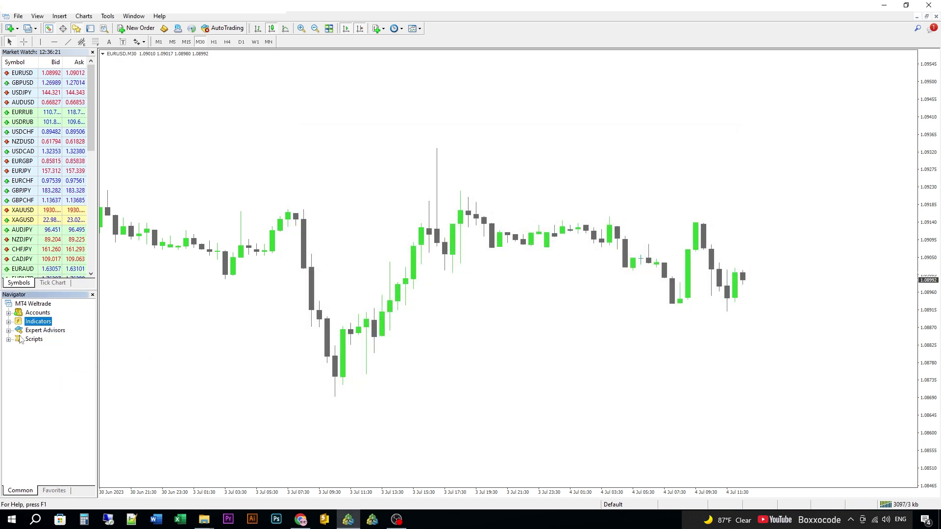
pyautogui.click(9, 323)
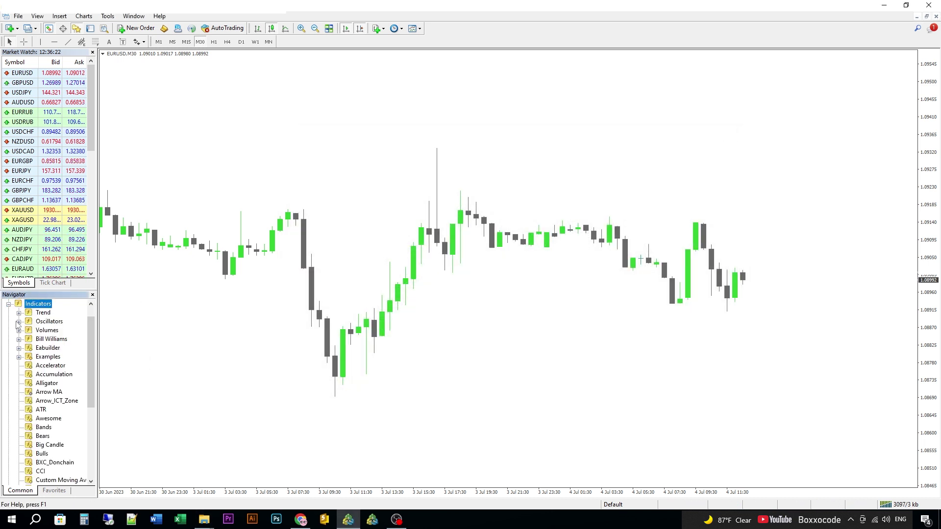
# Add Arrow_ICT_Zone to the EURUSD M30 chart with its default settings, reviewing the common, input, color and visualization options
pyautogui.click(54, 402)
pyautogui.moveTo(76, 400); pyautogui.dragTo(269, 302)
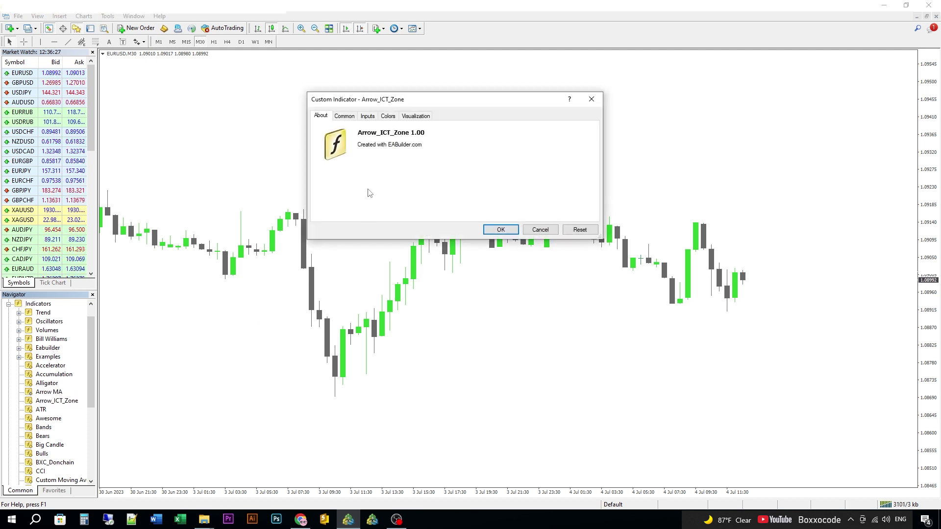
pyautogui.click(339, 119)
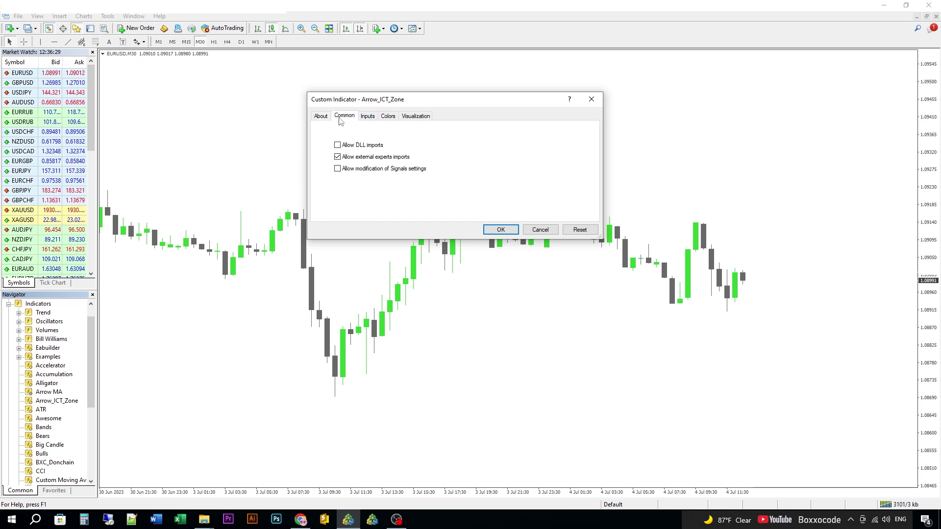
pyautogui.click(368, 118)
pyautogui.click(435, 143)
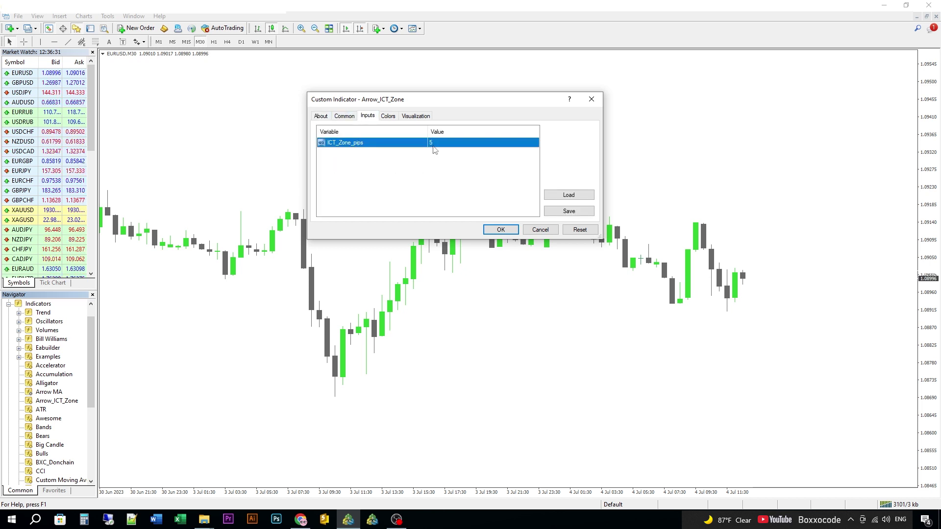
pyautogui.click(388, 116)
pyautogui.click(377, 153)
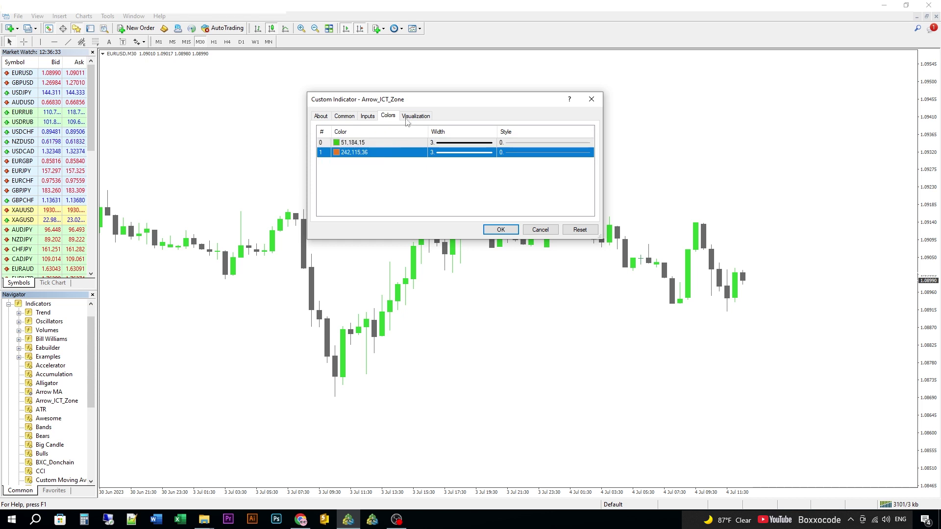
pyautogui.click(410, 118)
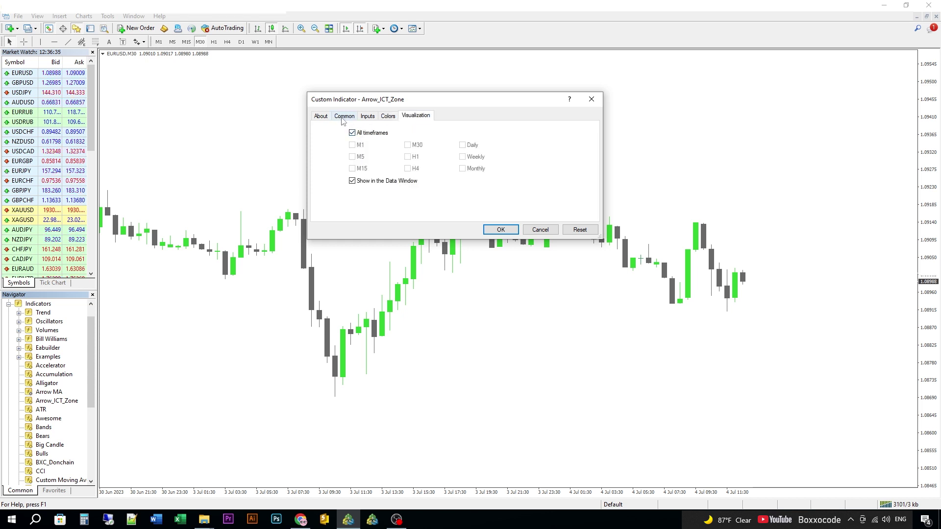
pyautogui.click(495, 232)
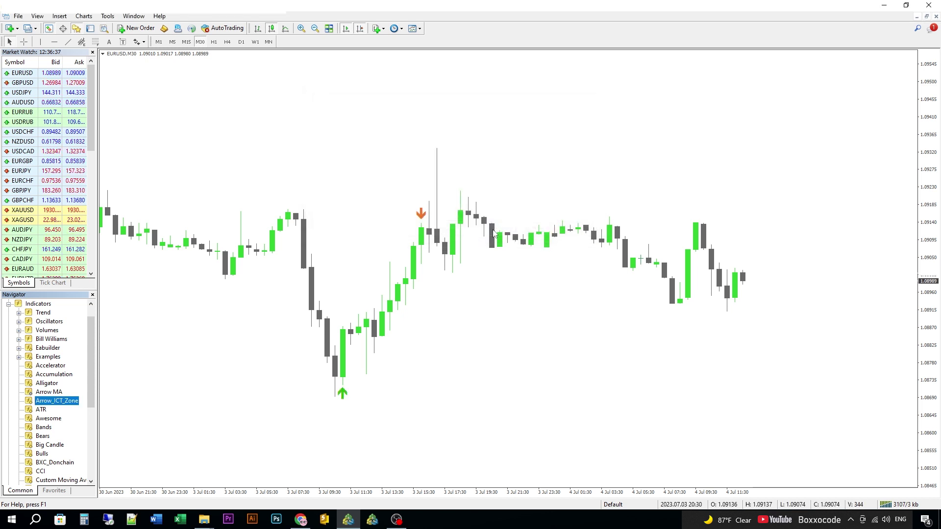
# Compress the chart's price scale and activate the crosshair for inspecting the candles around the arrows
pyautogui.moveTo(934, 328); pyautogui.dragTo(934, 307)
pyautogui.click(23, 42)
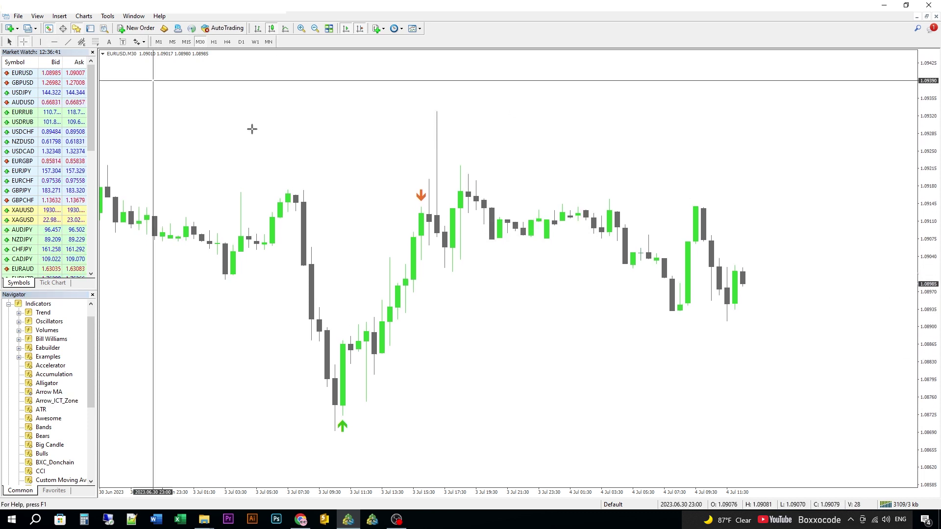